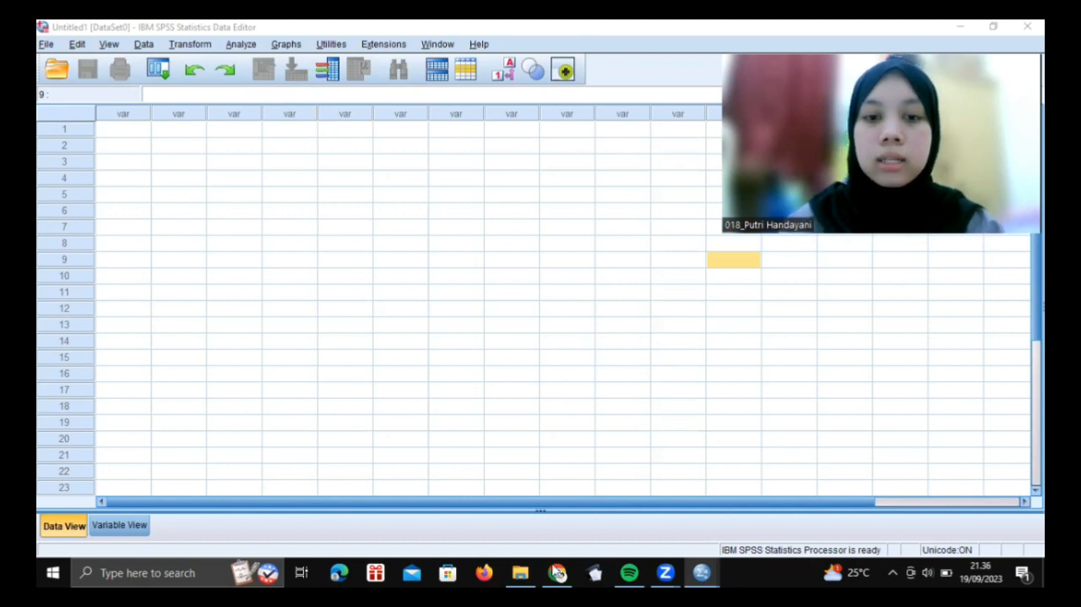
Switch to File Explorer and look over the data files stored in the SPSS folder on drive D
mouse_move(538, 572)
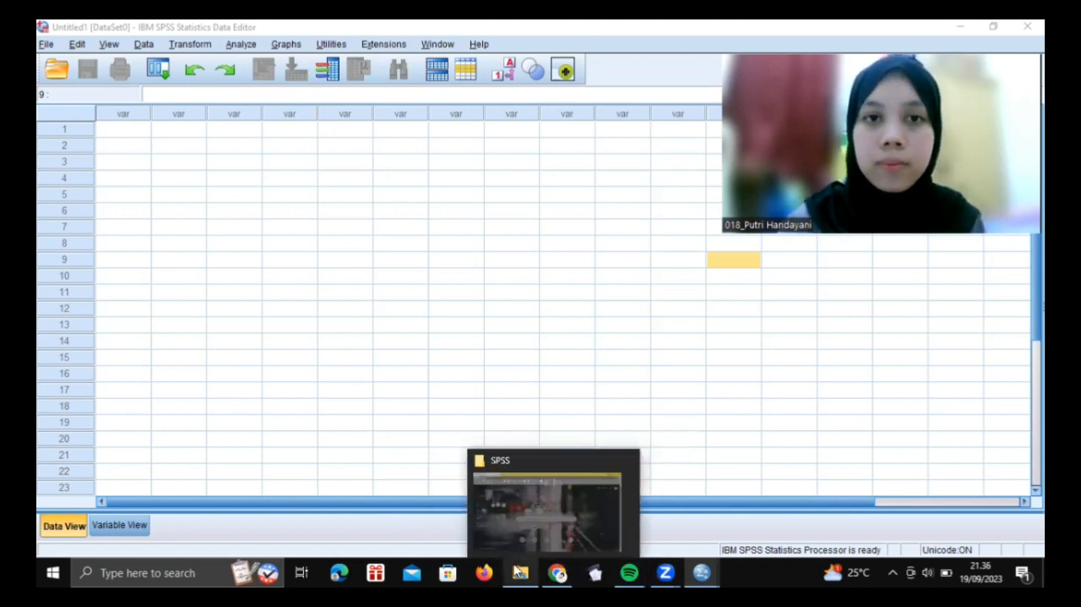
left_click(531, 572)
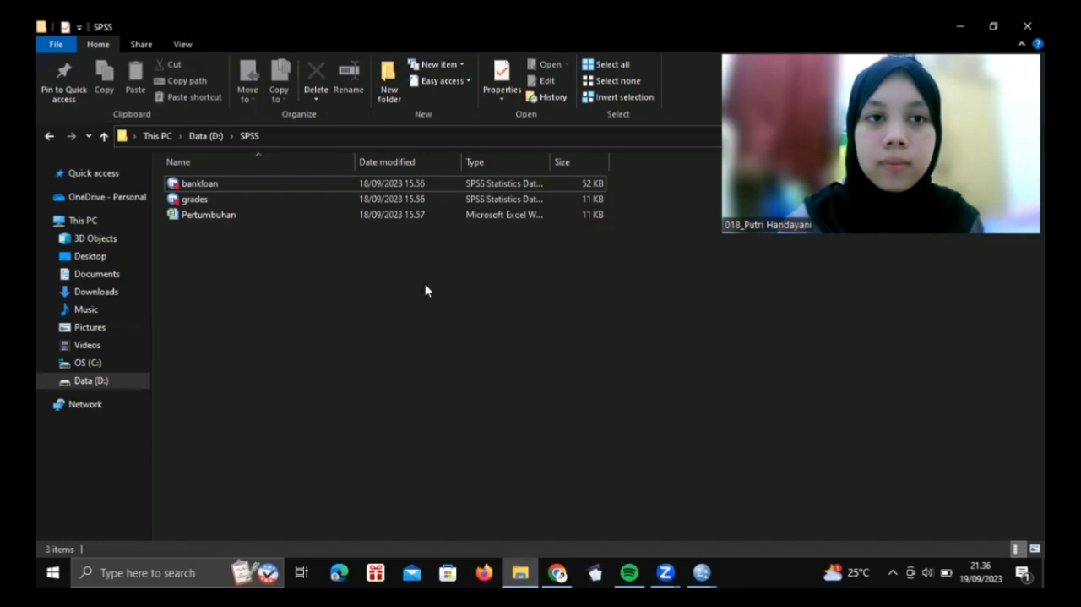
left_click(260, 218)
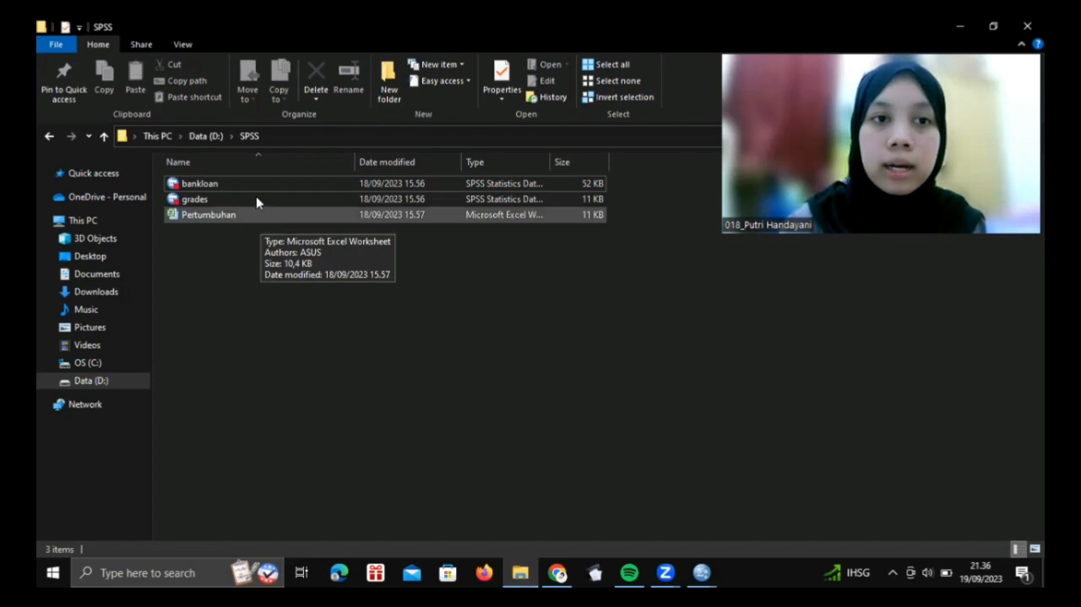
left_click(257, 199)
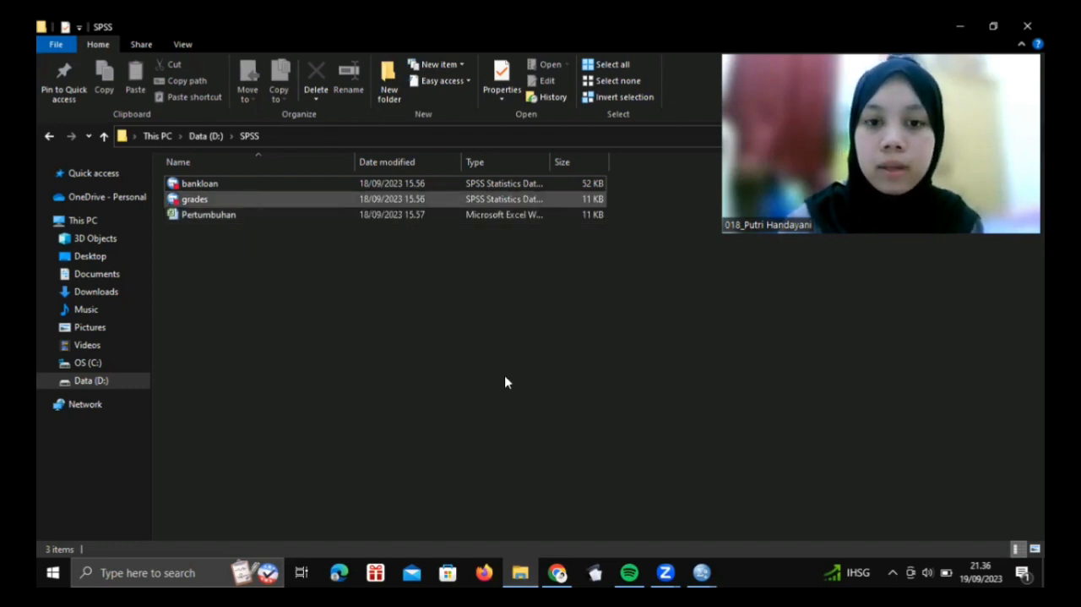
Switch to SPSS Statistics and look over the Output viewer and the empty dataset's data and variable views
left_click(702, 572)
mouse_move(703, 572)
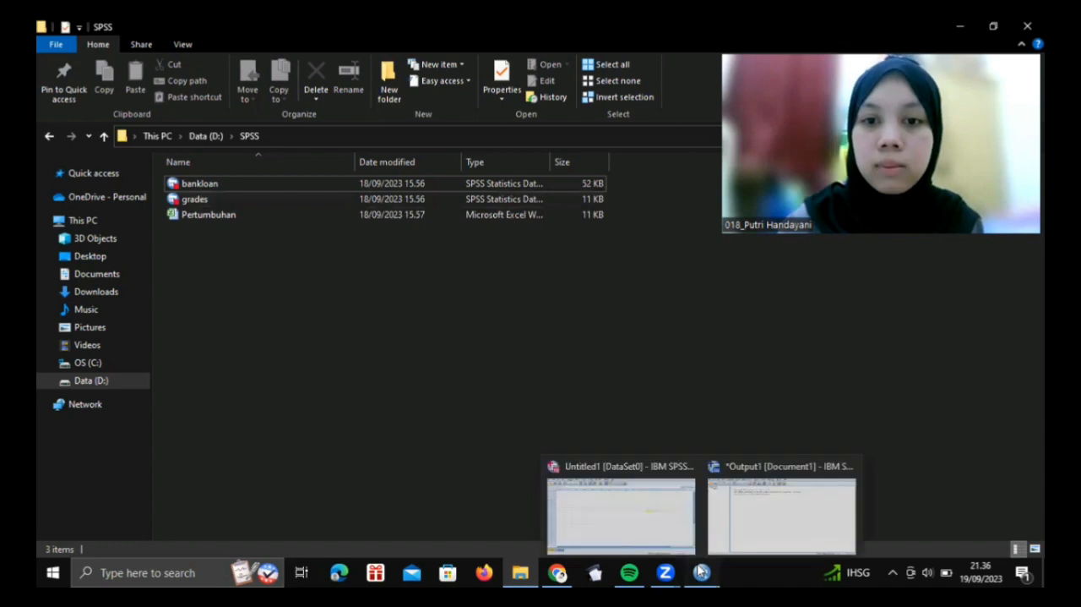
left_click(666, 522)
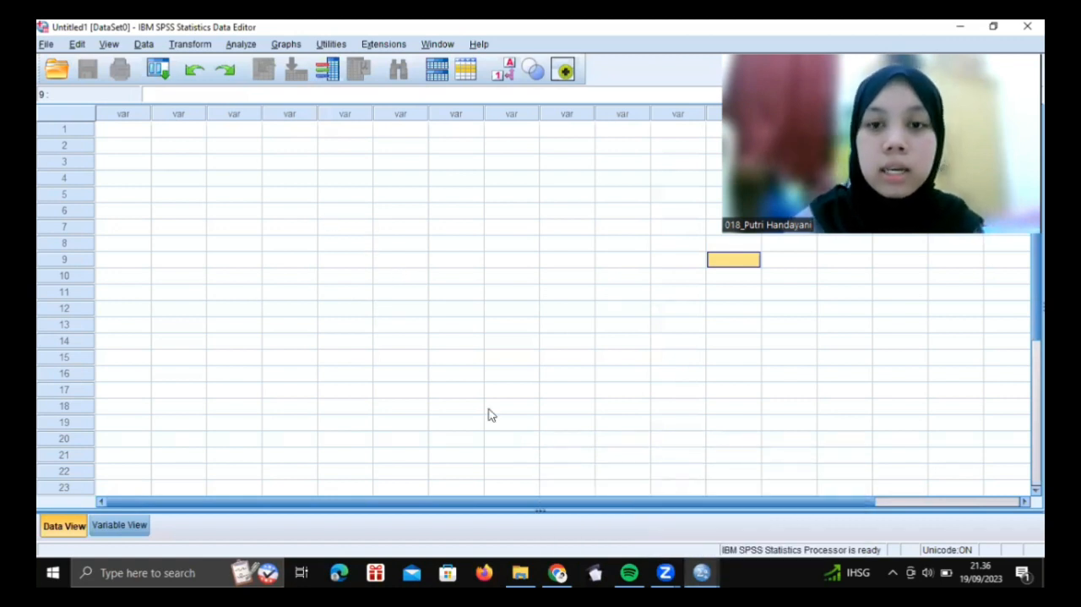
mouse_move(706, 572)
left_click(753, 527)
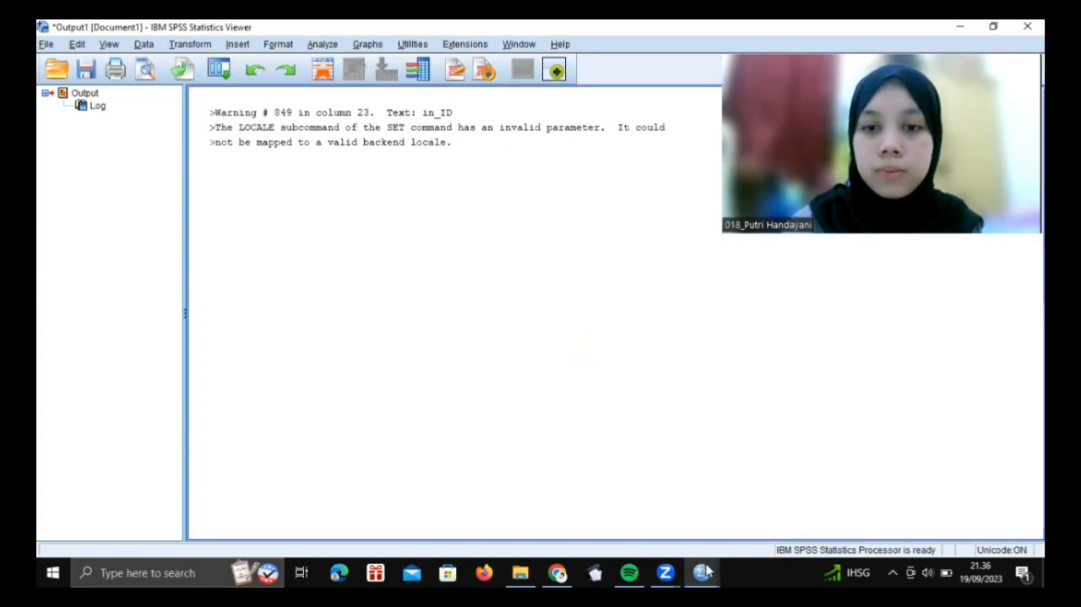
mouse_move(707, 572)
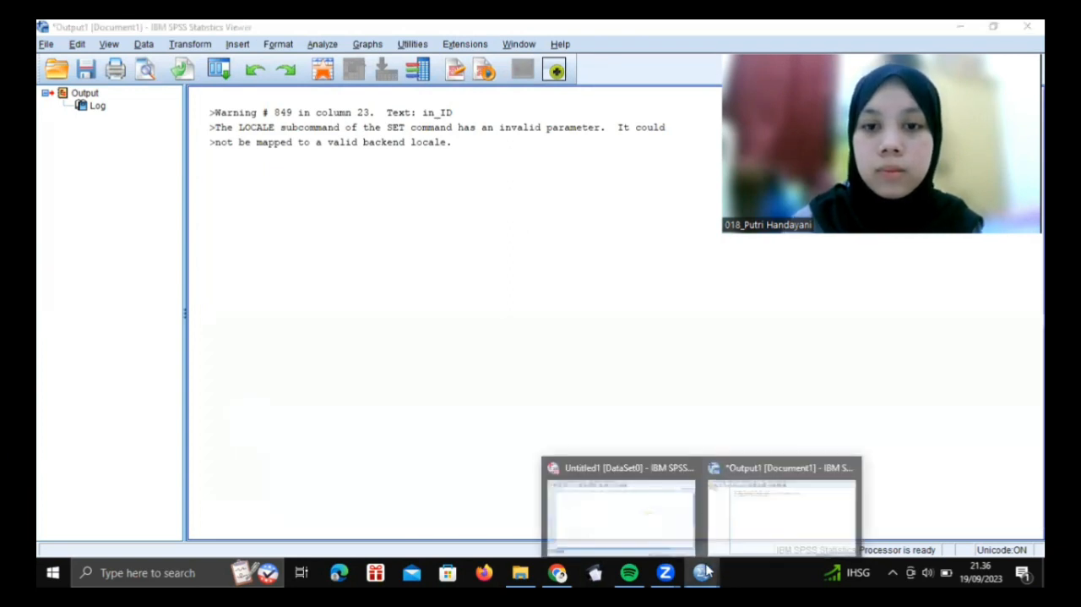
left_click(643, 502)
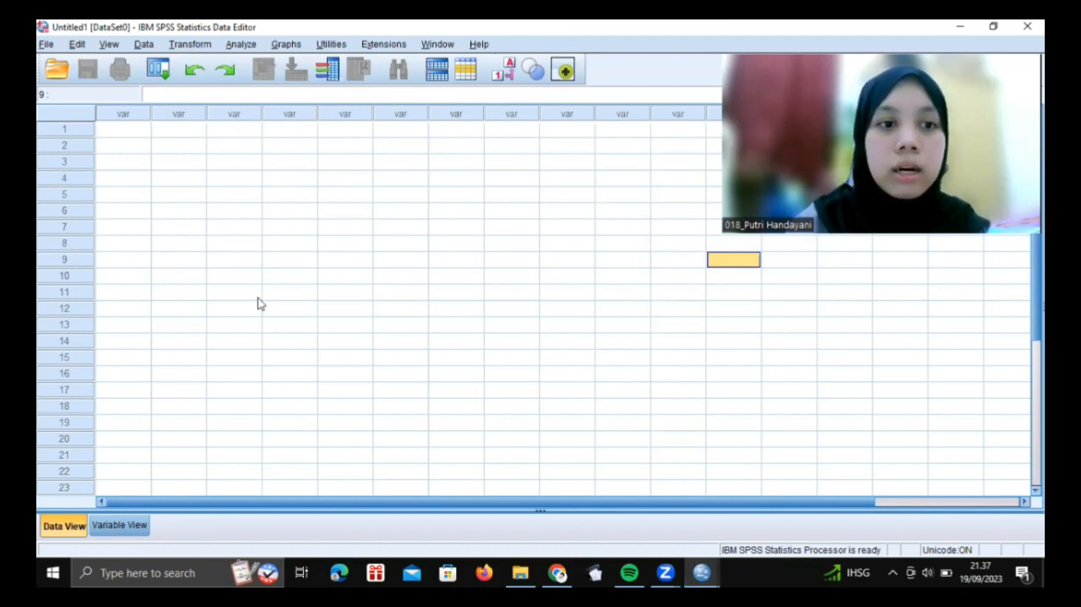
left_click(119, 524)
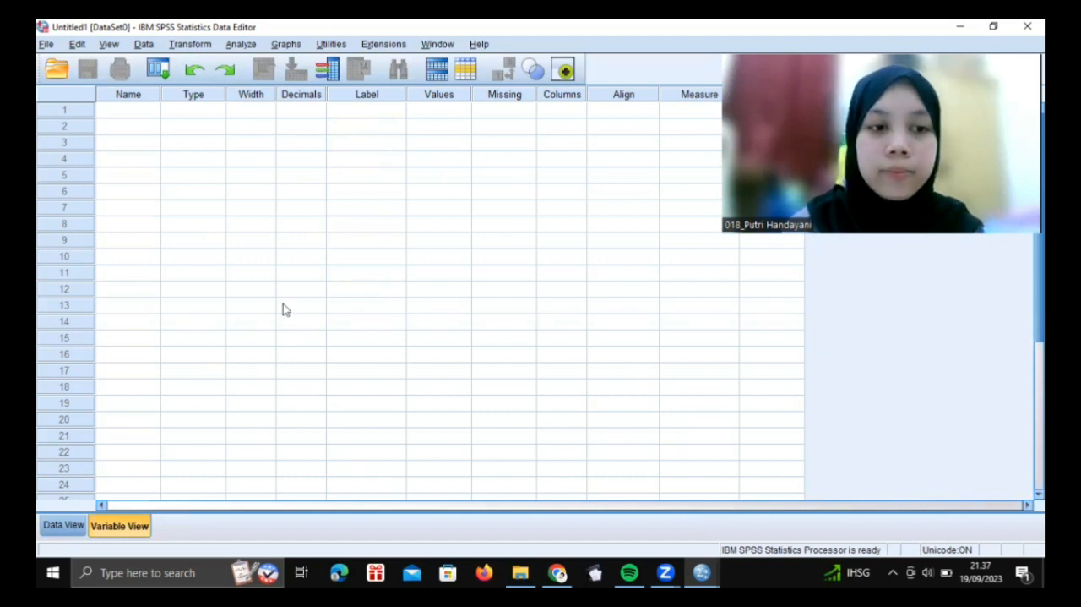
left_click(60, 527)
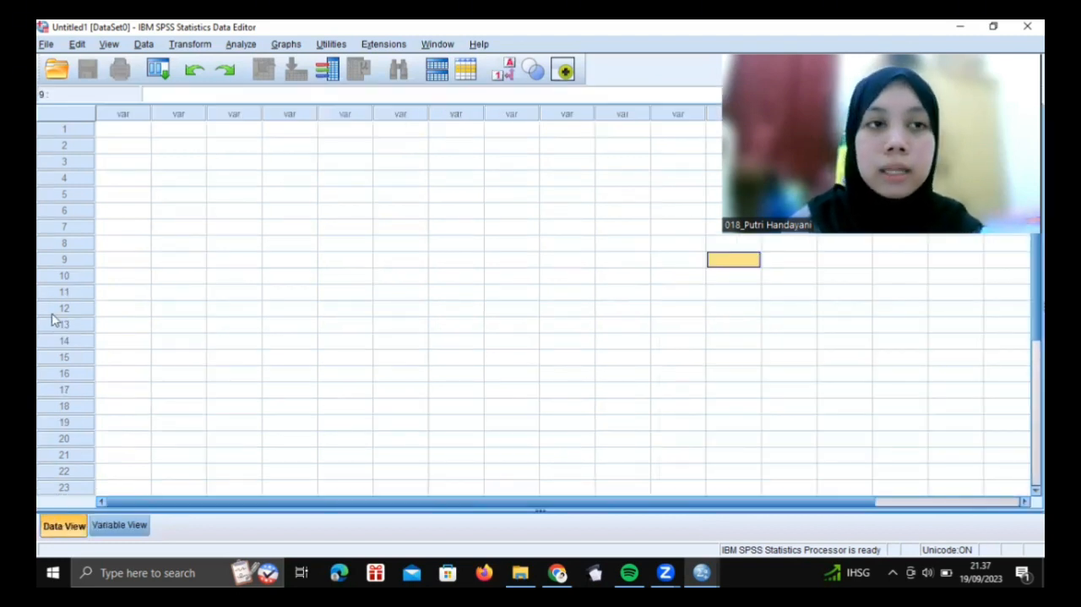
Import the Excel workbook Pertumbuhan.xlsx from the SPSS folder, using Sheet1 with variable names read from the first row
left_click(48, 46)
mouse_move(74, 74)
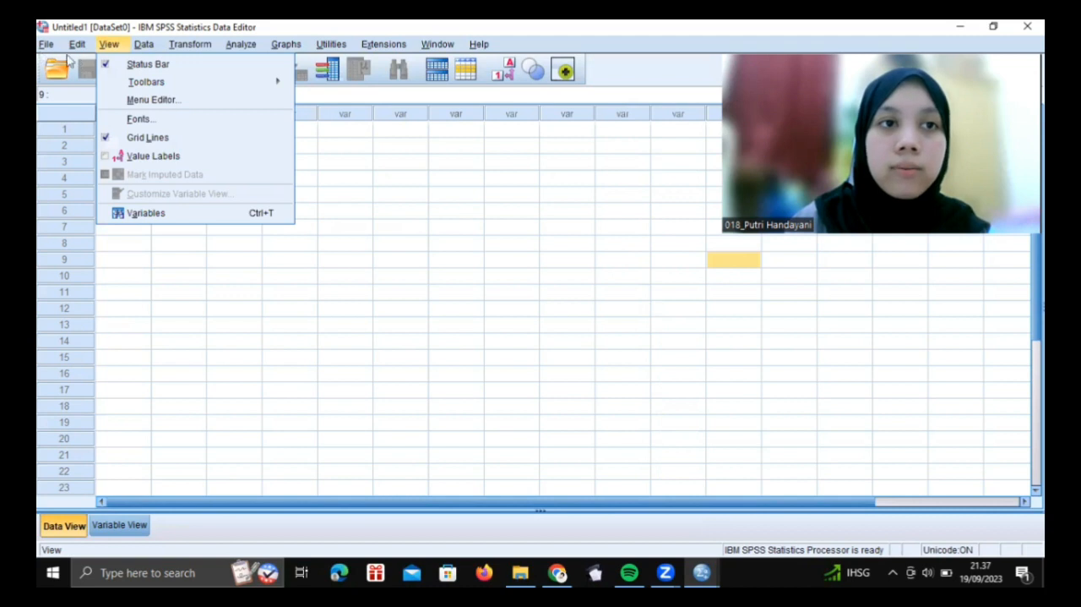
left_click(46, 44)
mouse_move(136, 82)
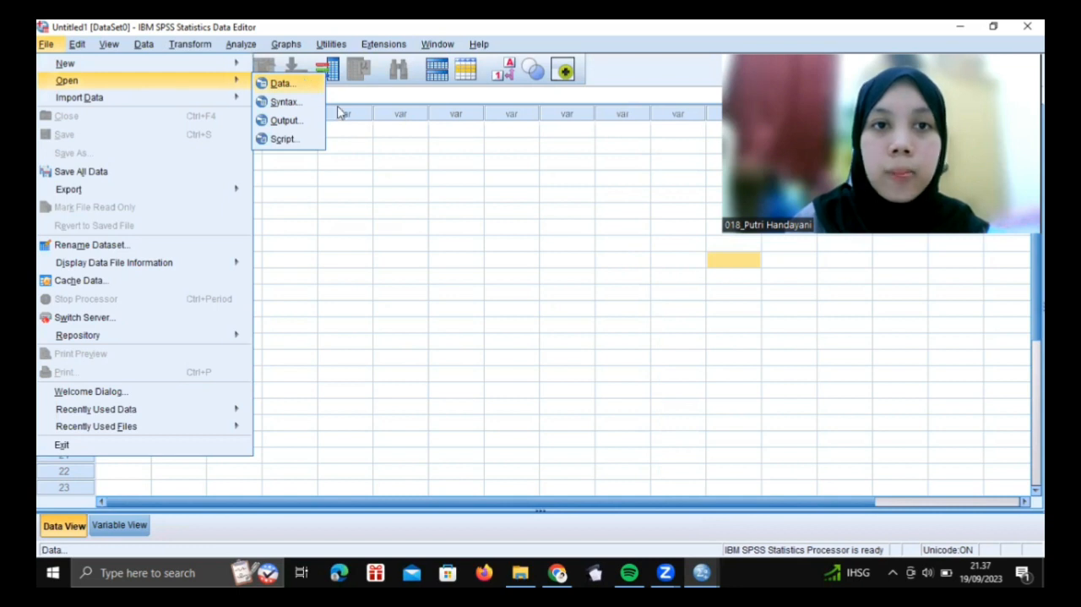
left_click(306, 81)
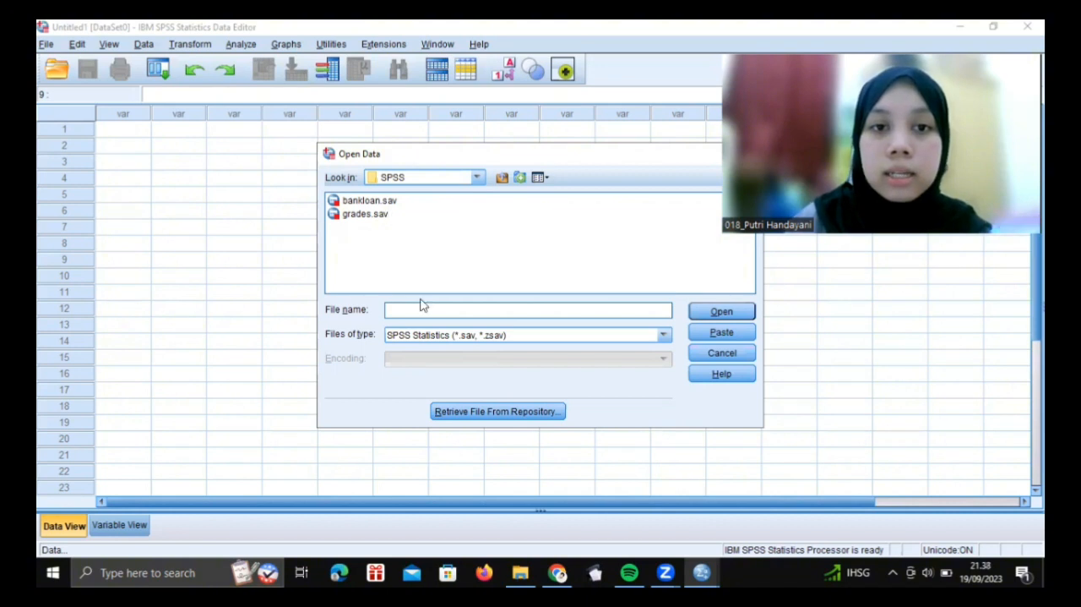
left_click(501, 308)
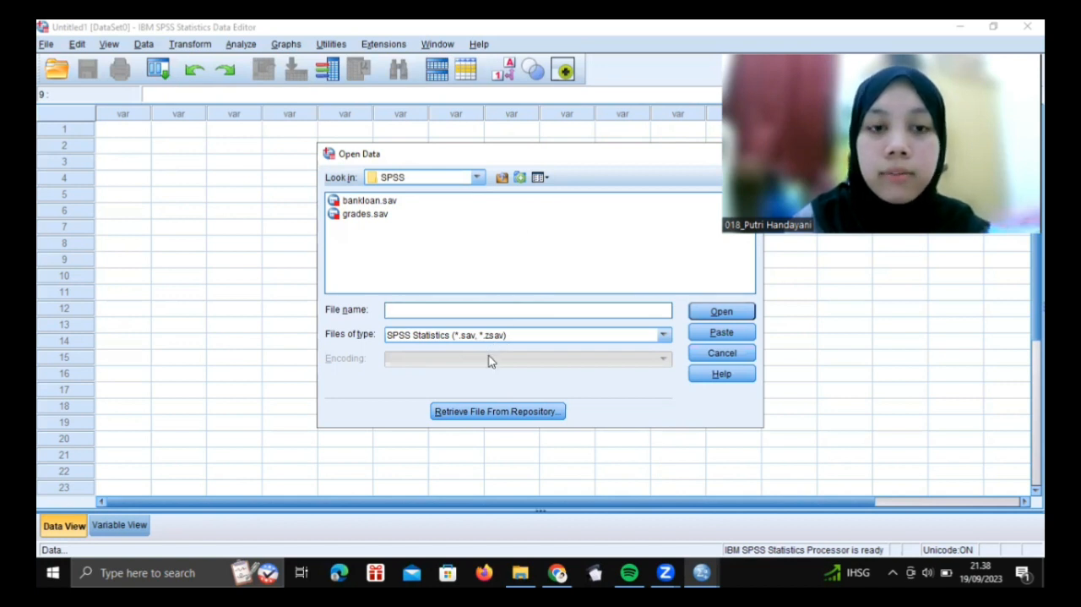
left_click(664, 336)
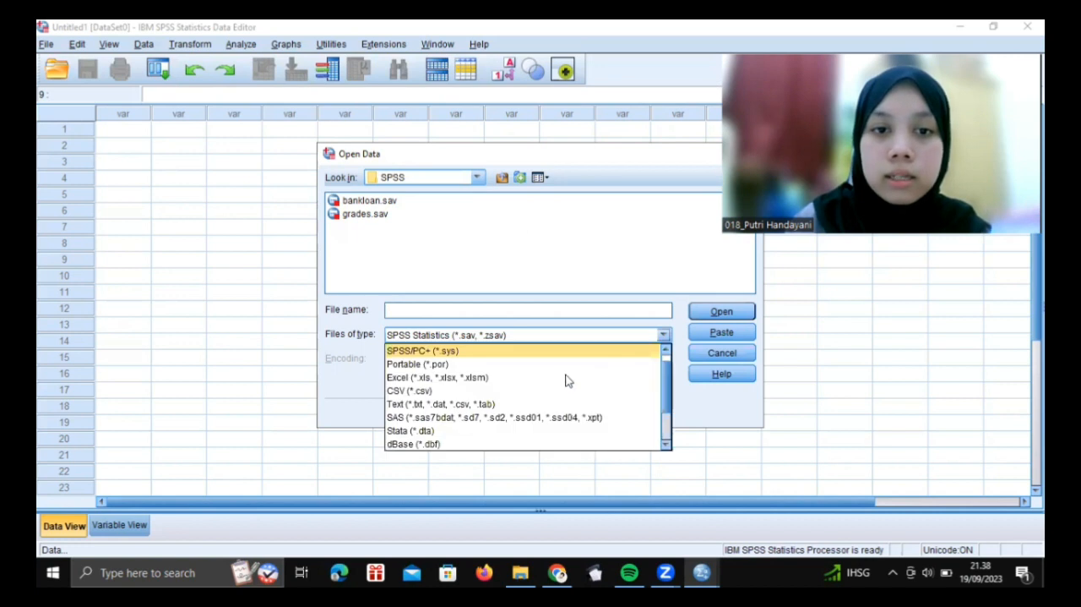
left_click(566, 378)
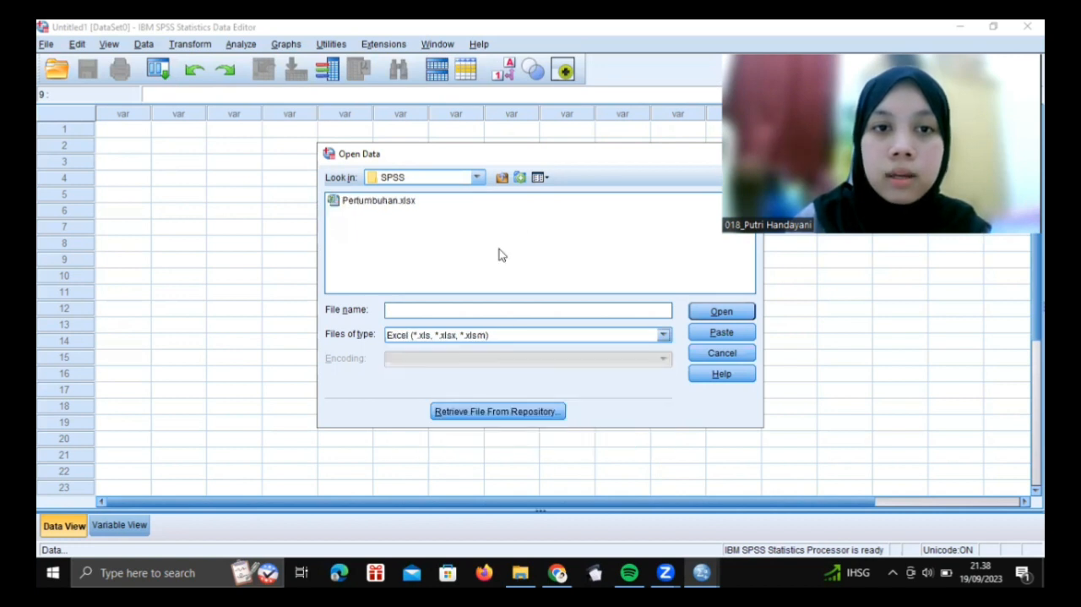
left_click(384, 203)
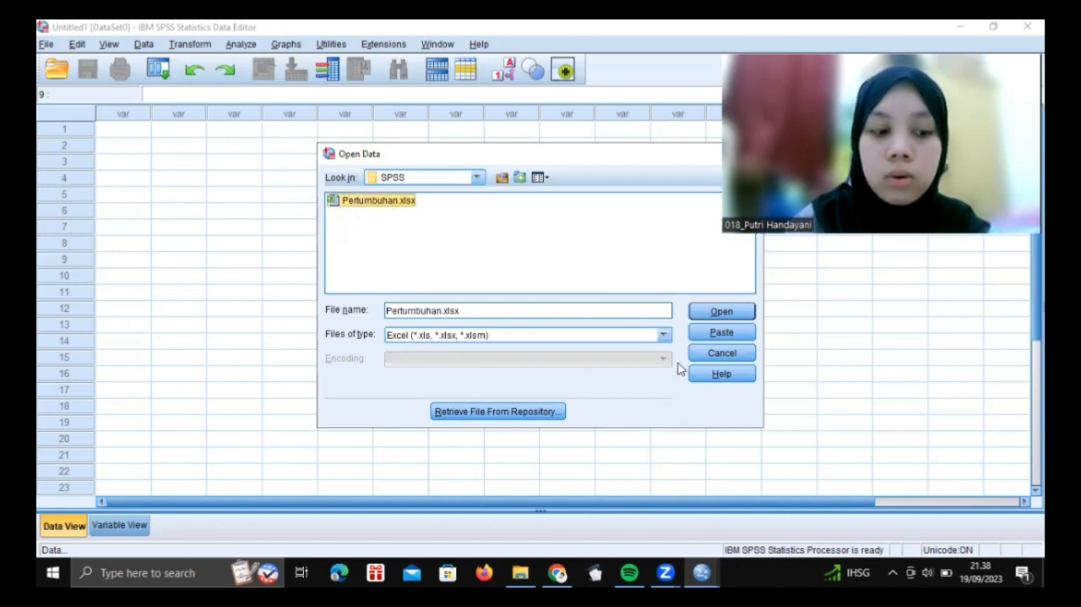
left_click(728, 313)
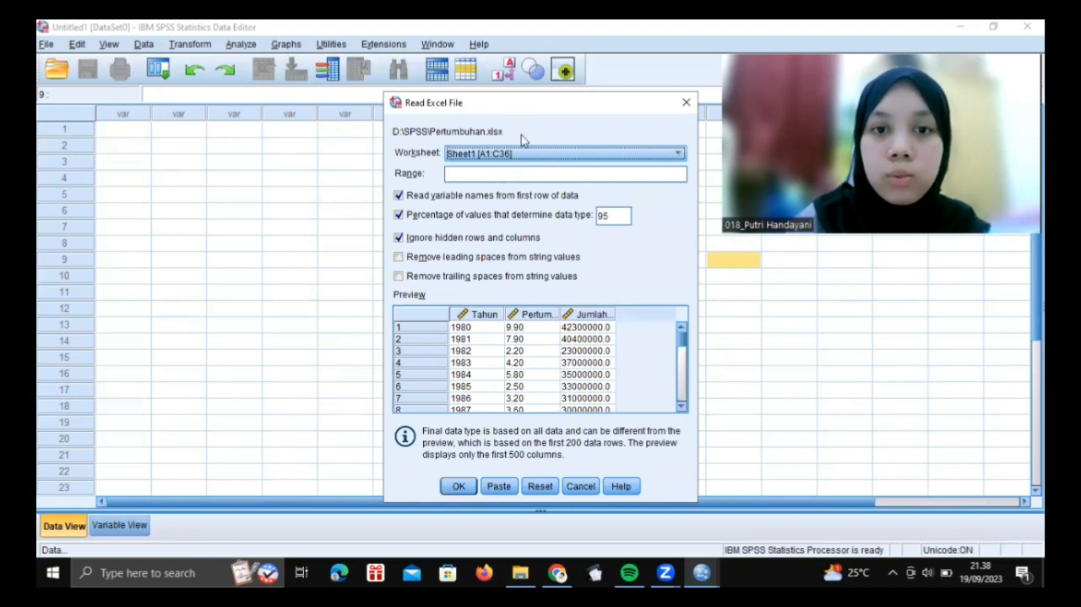
left_click(464, 493)
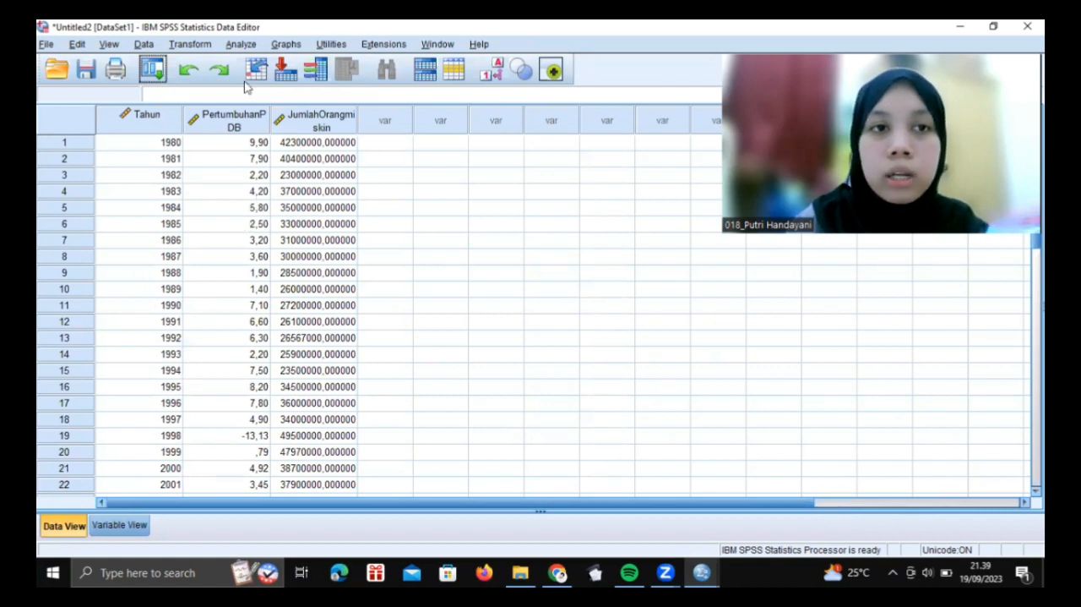
Review the imported Tahun, PertumbuhanPDB and JumlahOrangmiskin columns and their variable definitions
left_click(145, 123)
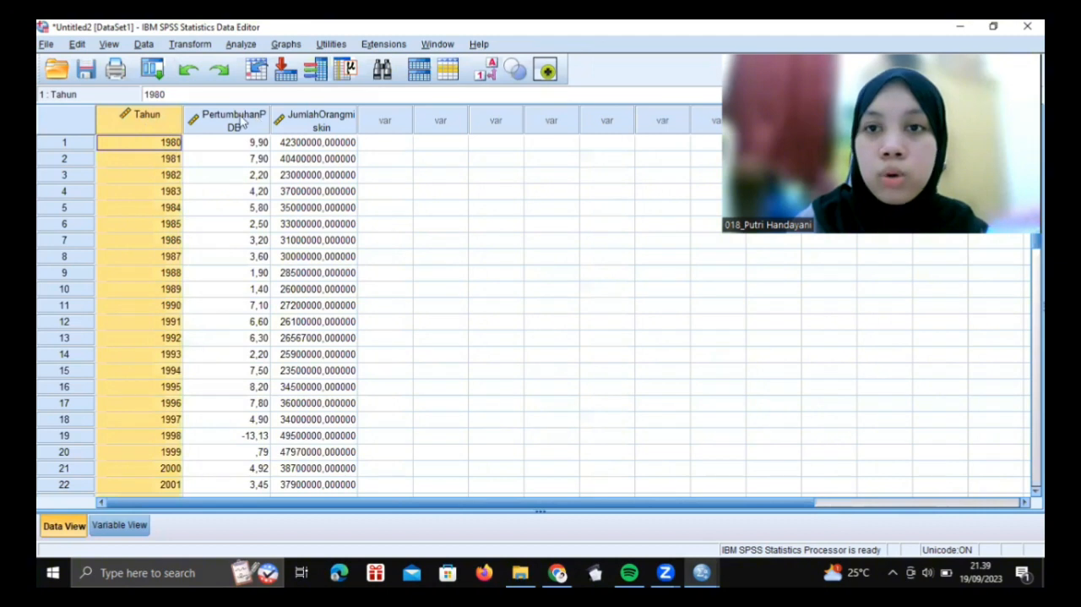
left_click(244, 123)
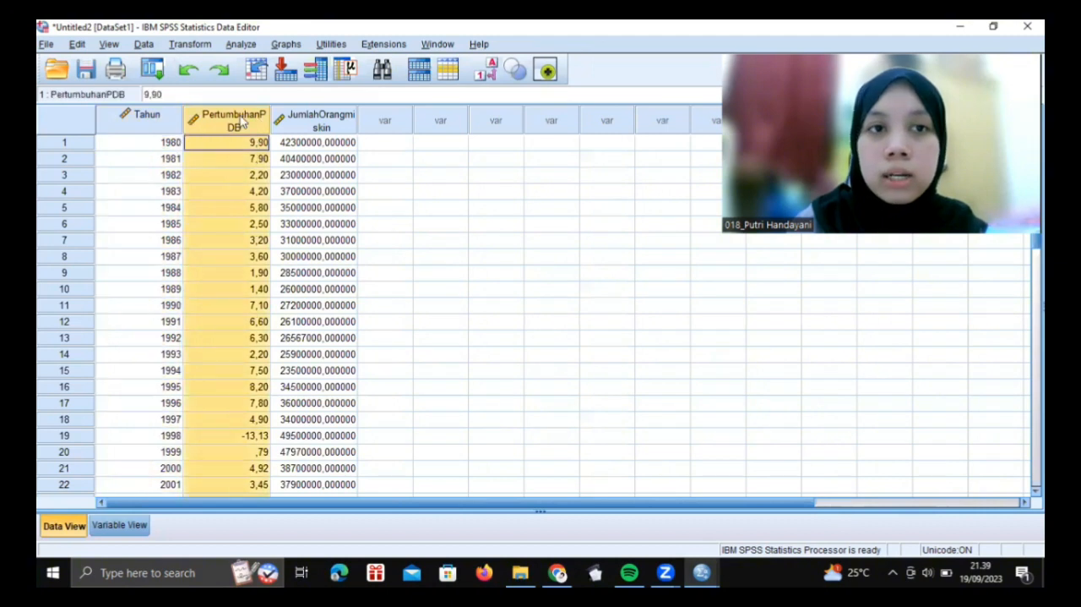
left_click(324, 126)
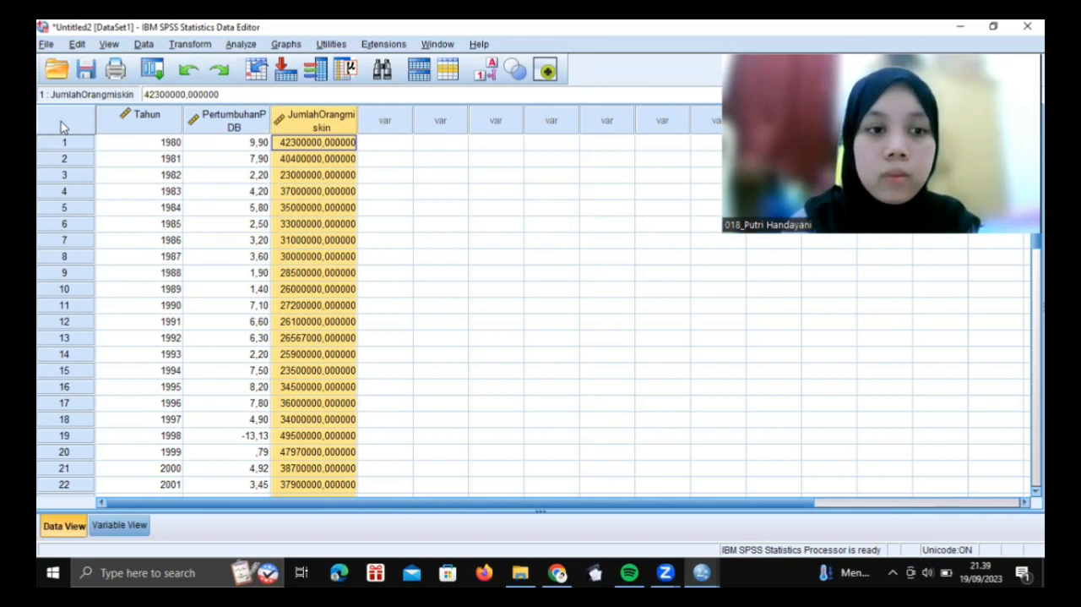
left_click(119, 526)
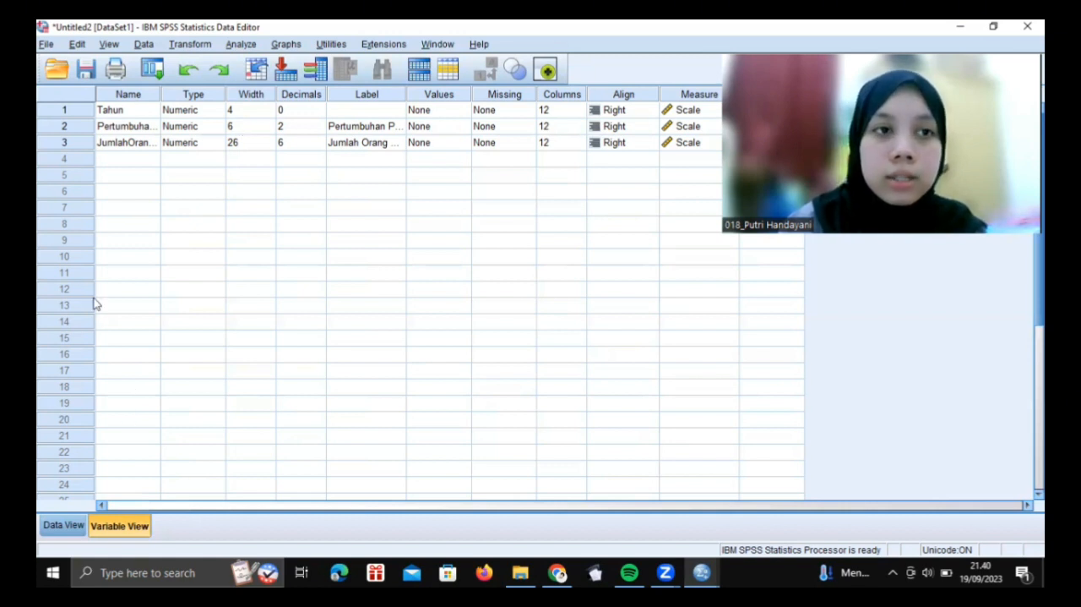
Open the SPSS Statistics data file grades.sav from the SPSS folder
left_click(46, 45)
mouse_move(77, 45)
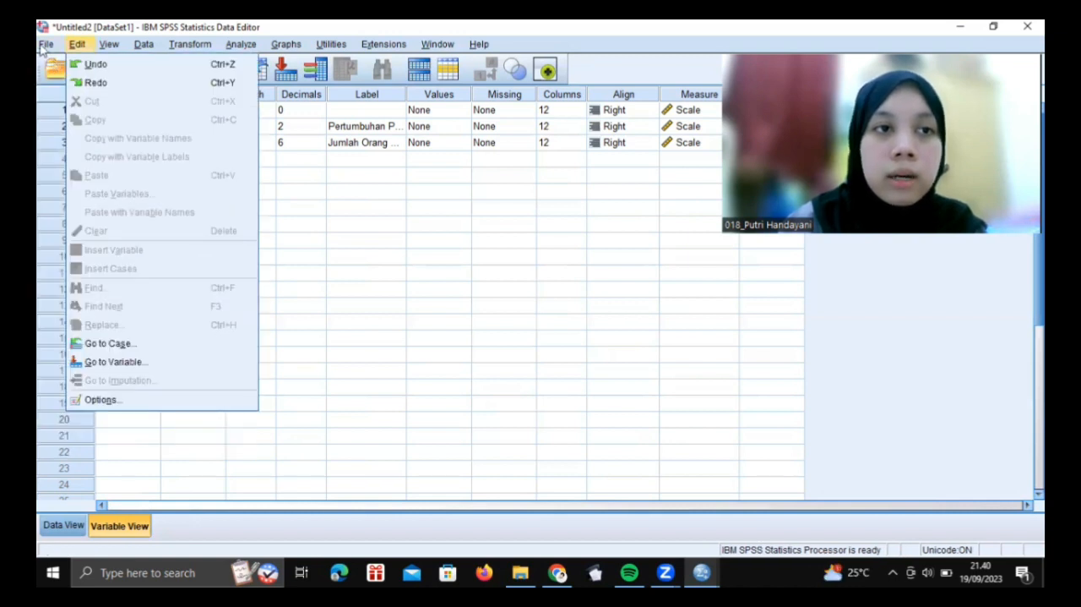
left_click(43, 48)
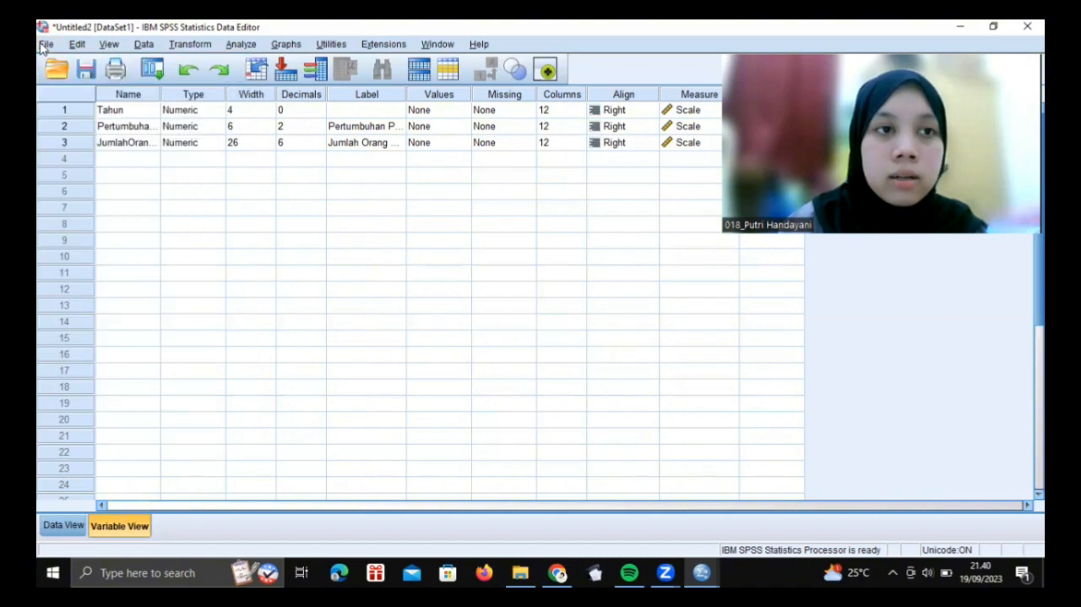
left_click(77, 45)
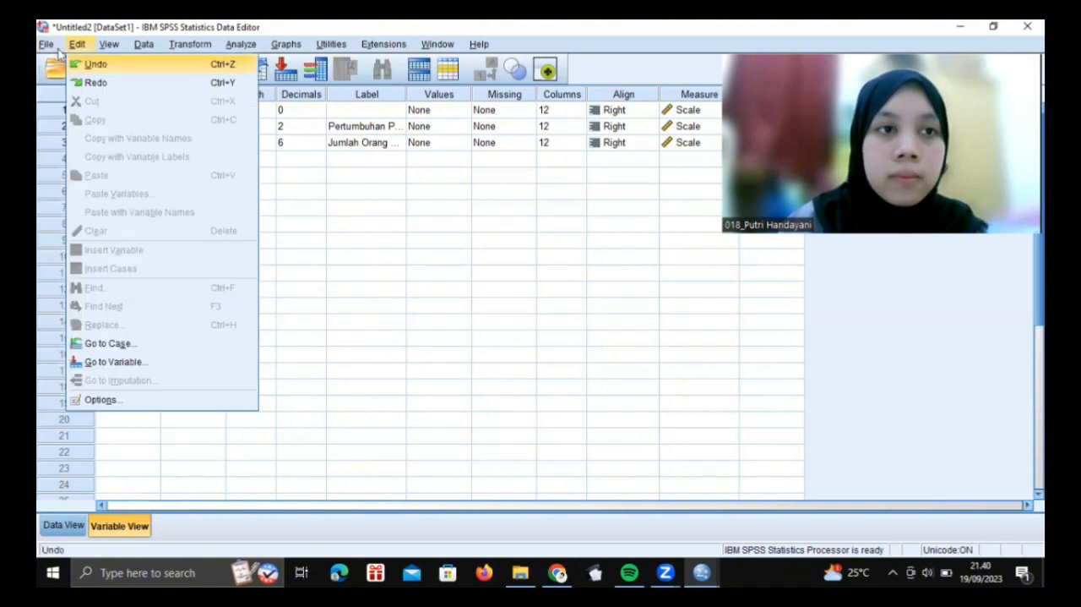
mouse_move(49, 47)
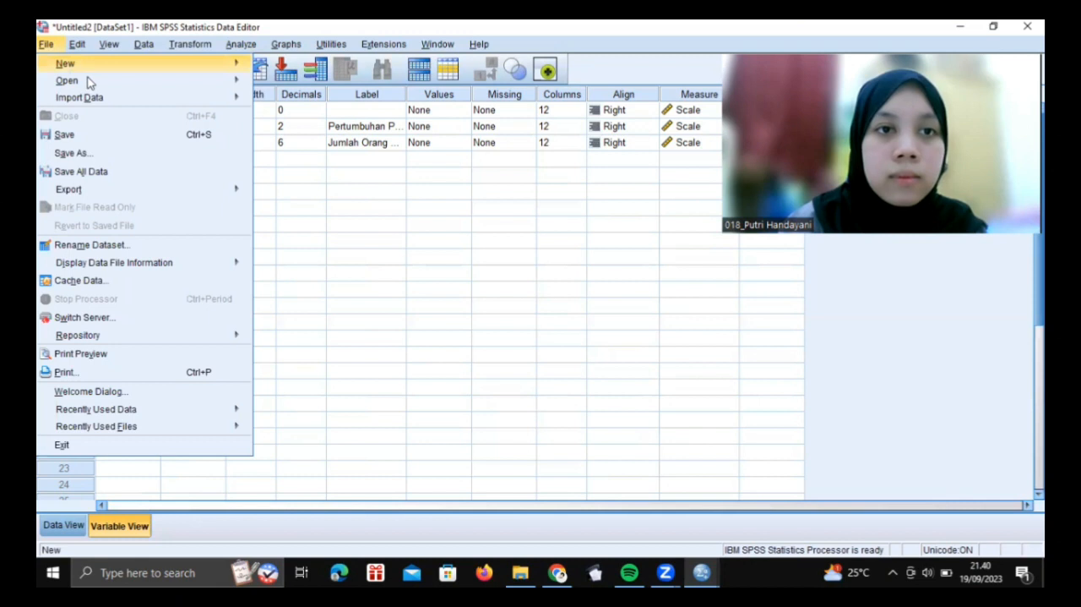
mouse_move(89, 82)
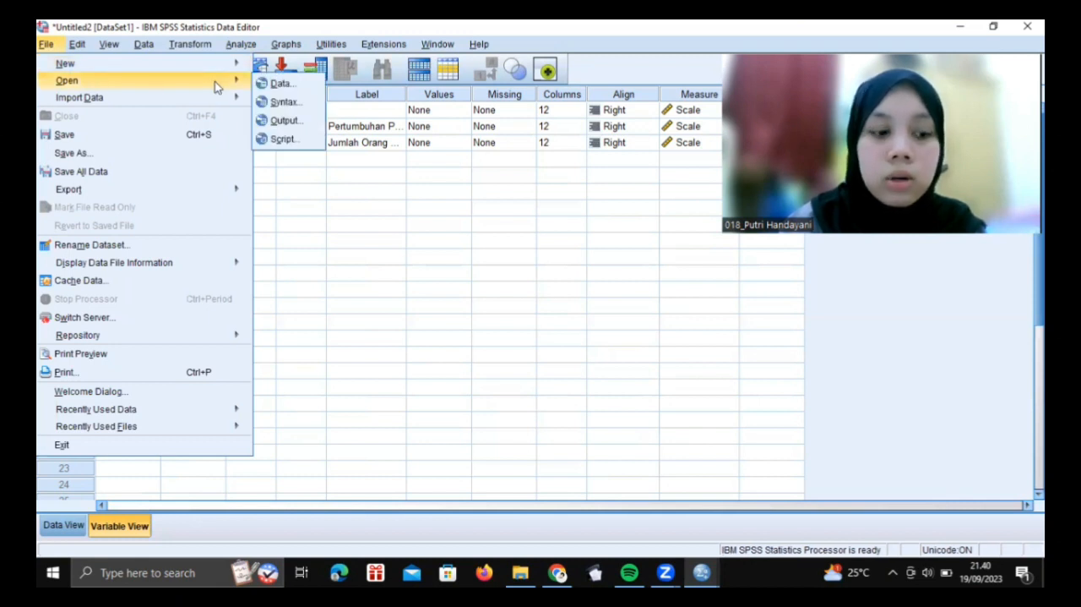
key("Right")
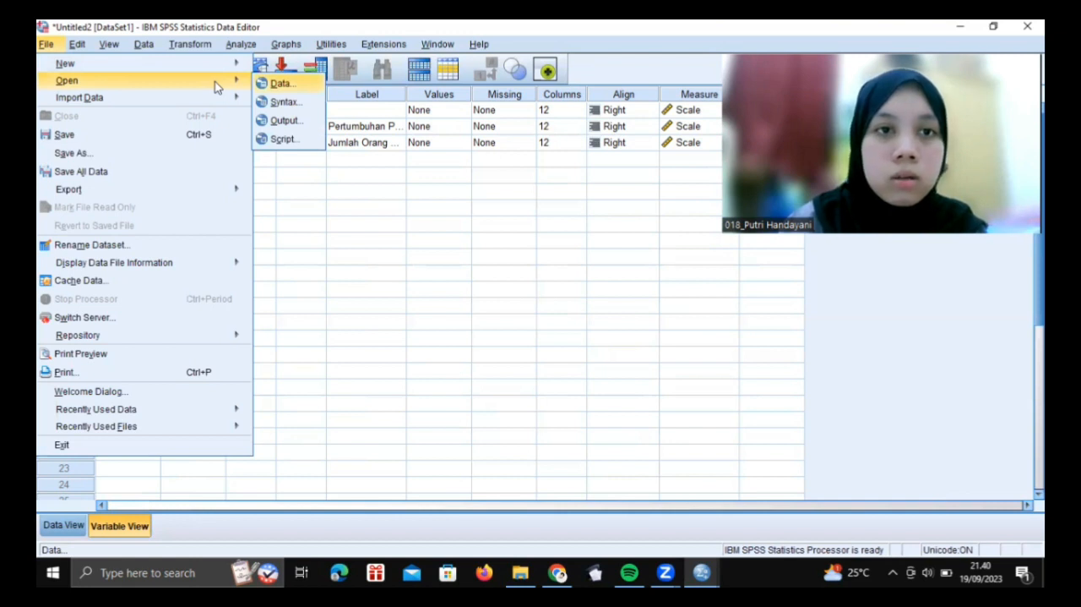
left_click(292, 89)
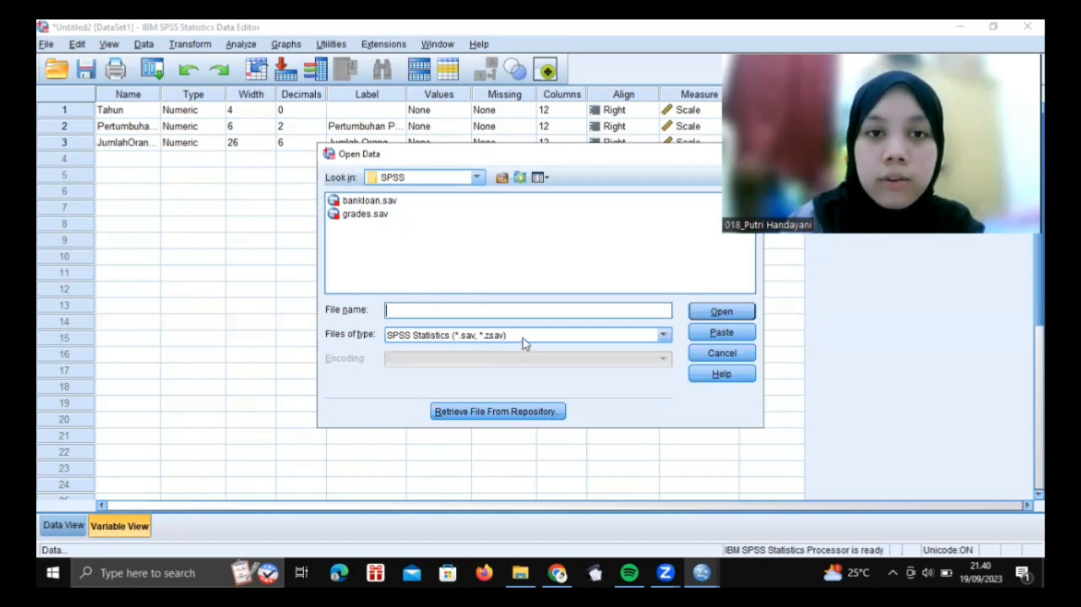
left_click(365, 214)
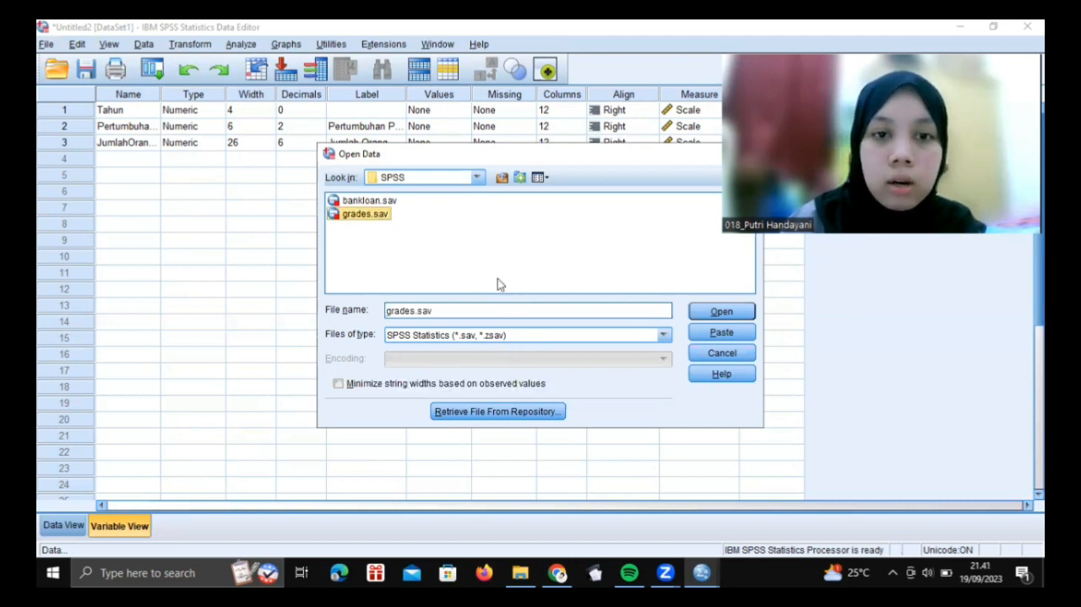
left_click(722, 311)
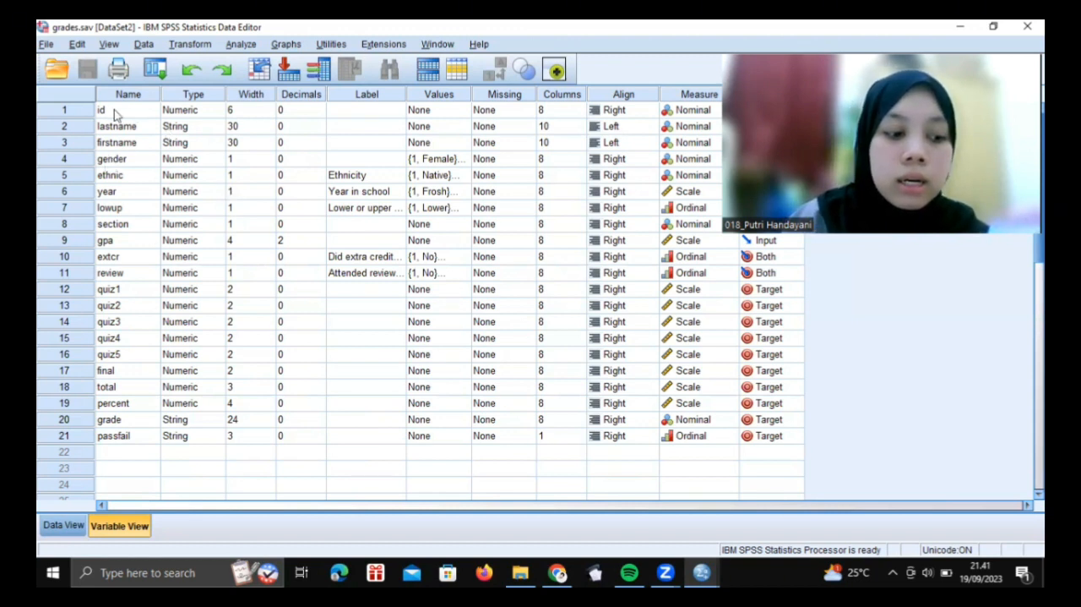
Examine the case records of the grades dataset and return to its variable definitions
left_click(74, 527)
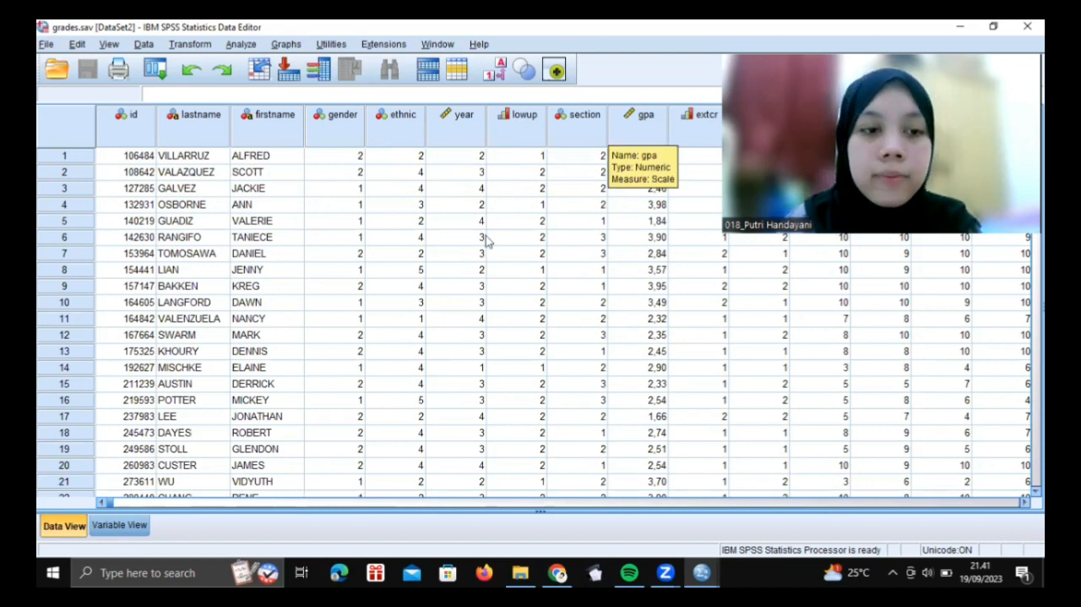
left_click(120, 526)
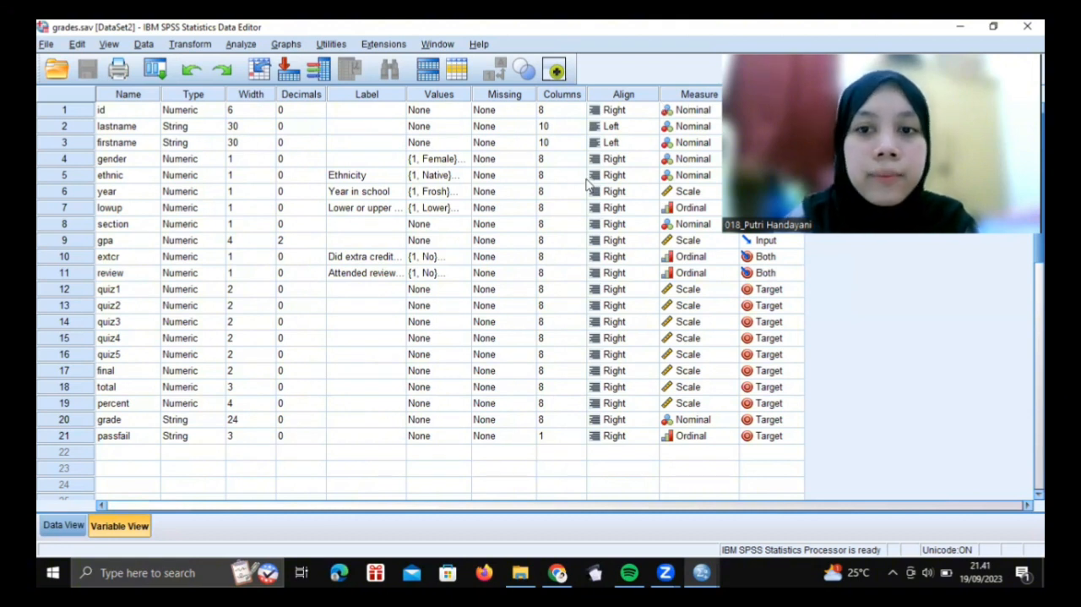
Set up a Case Summaries report on the grades data with gpa as the variable and gender as the grouping variable
left_click(63, 525)
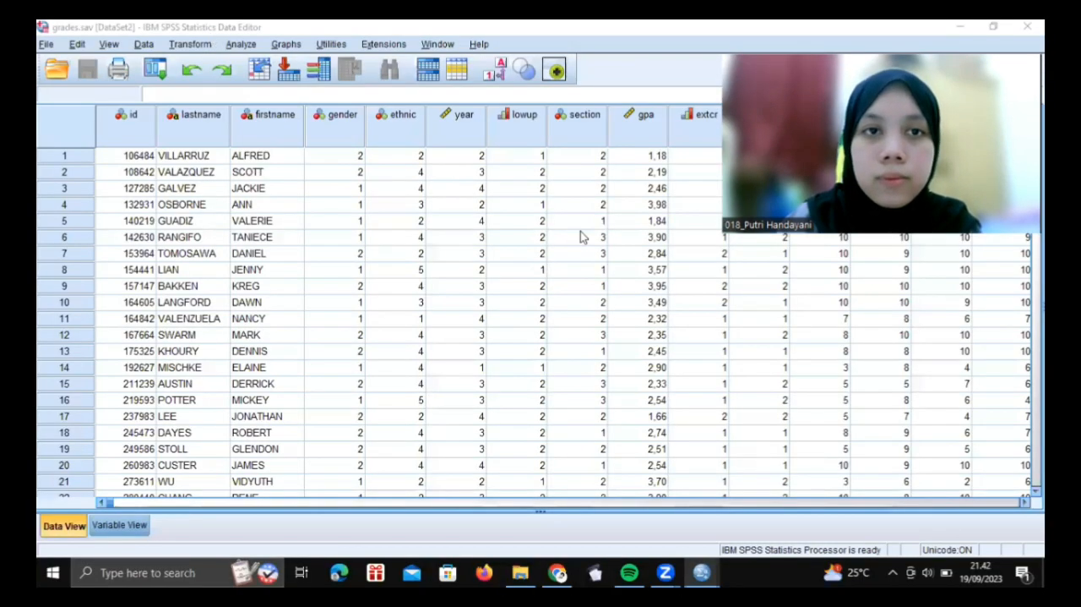
left_click(241, 46)
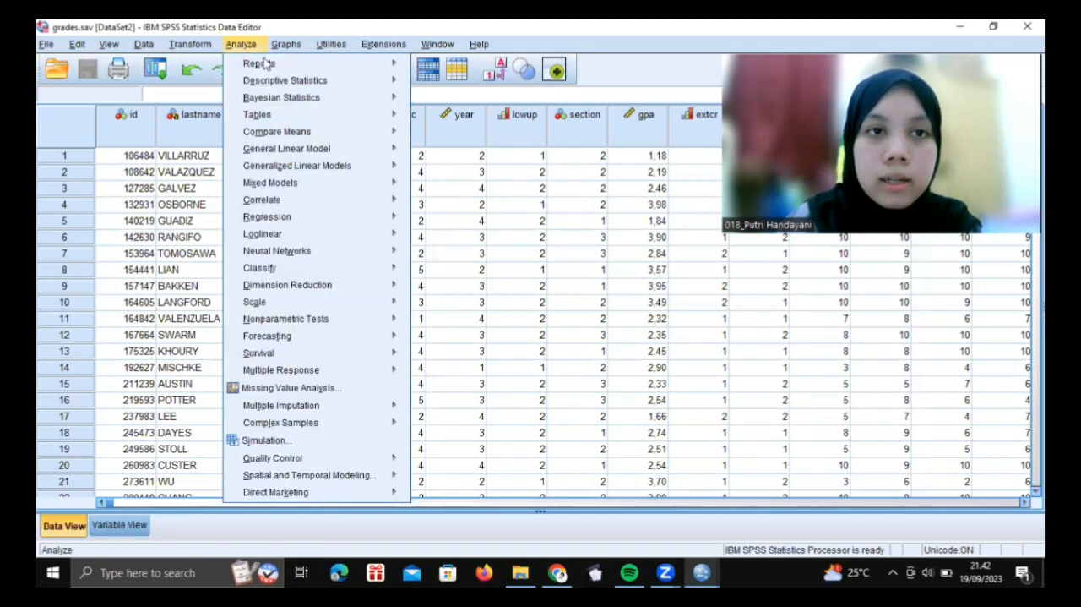
mouse_move(268, 66)
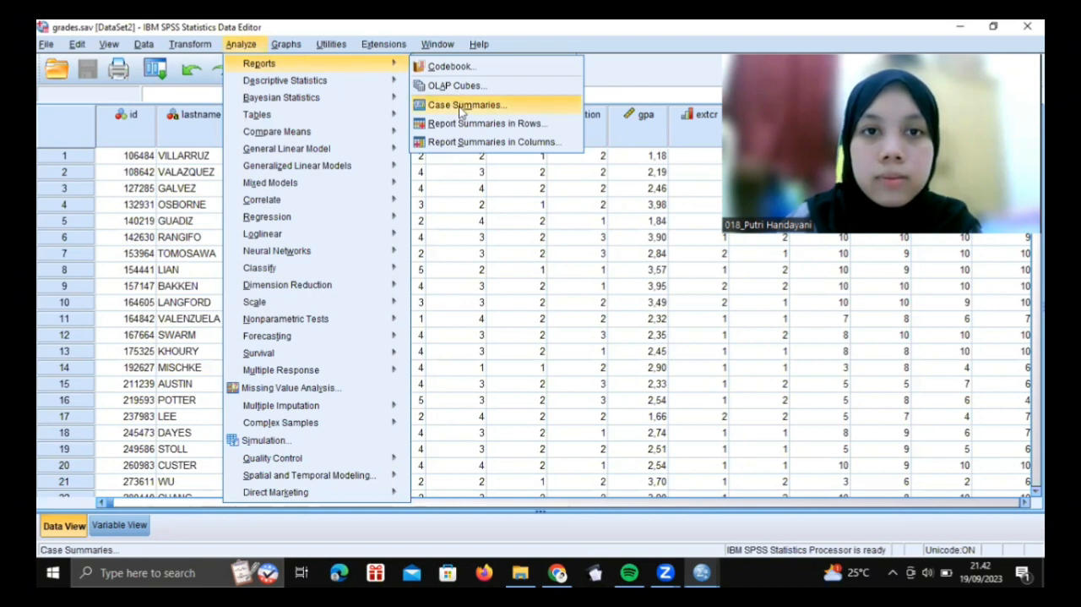
left_click(460, 111)
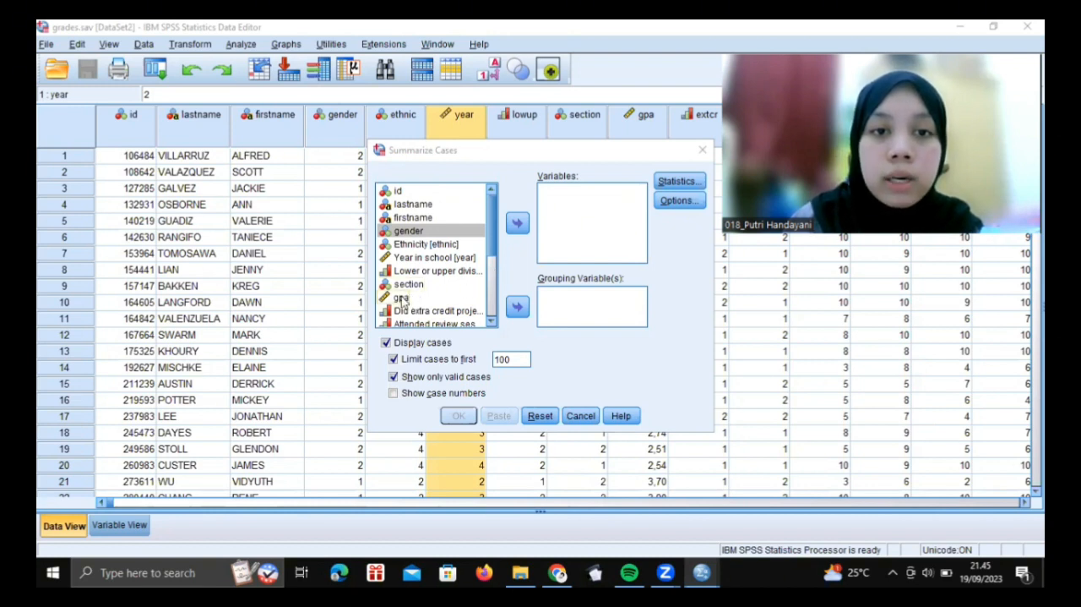
left_click_drag(401, 299, 566, 215)
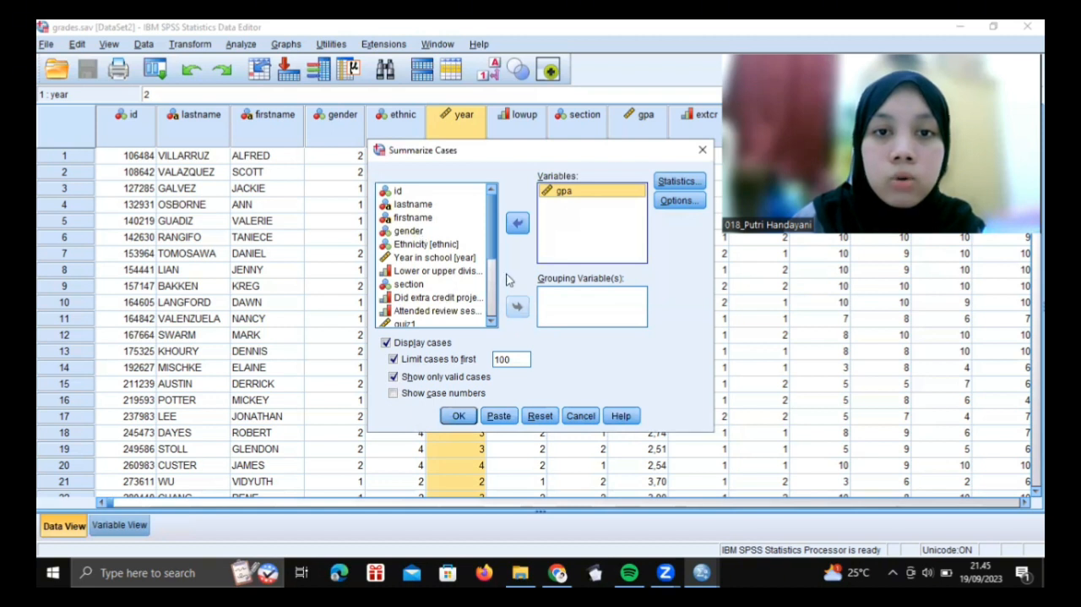
left_click(409, 232)
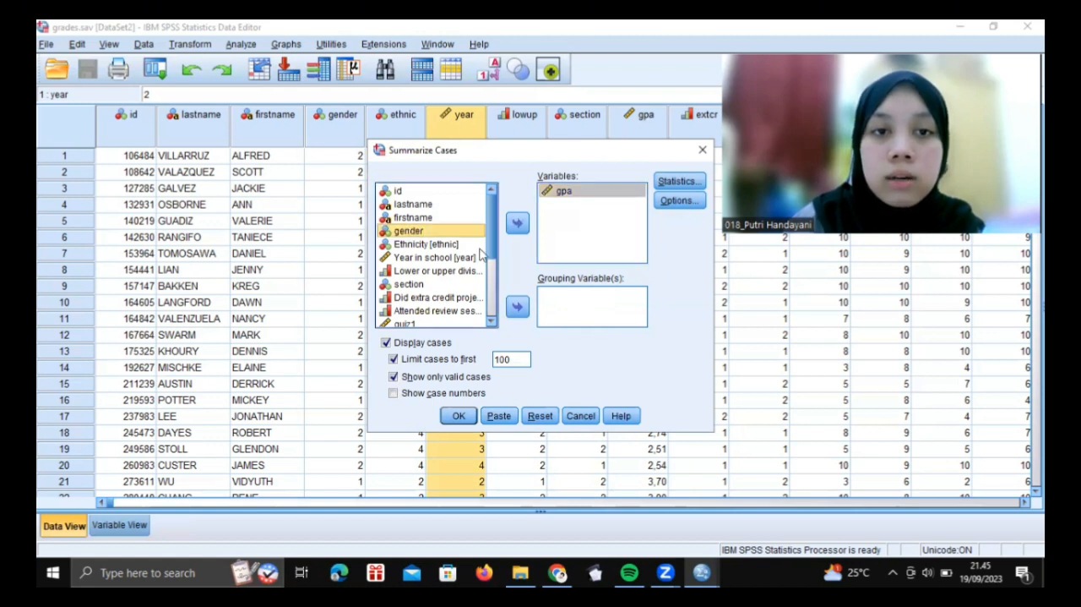
left_click(518, 309)
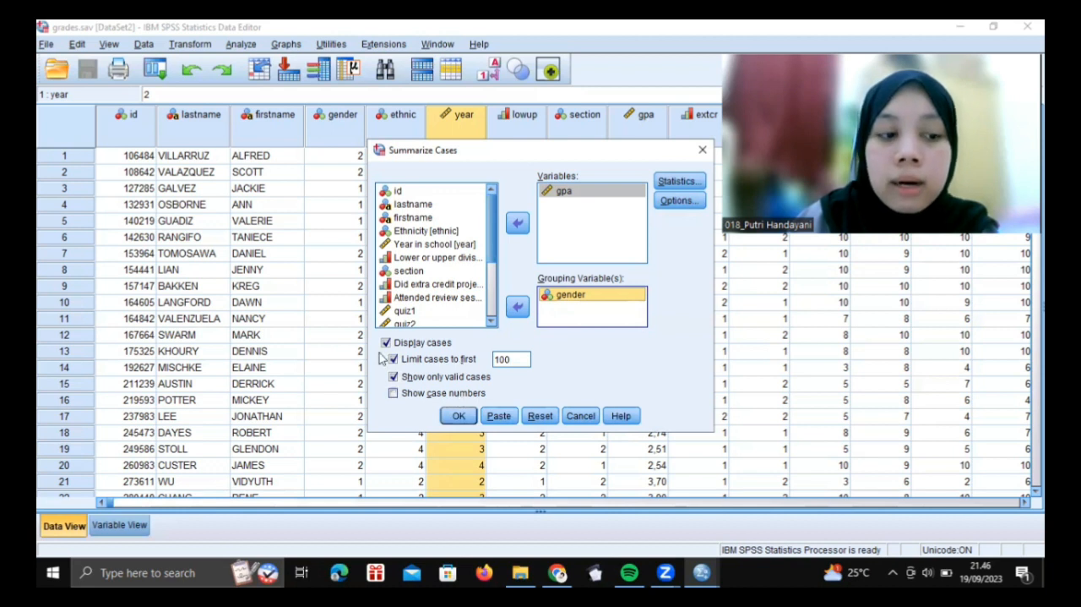
Check where the grades records end and run the case summary limited to the first 100 cases
left_click(242, 356)
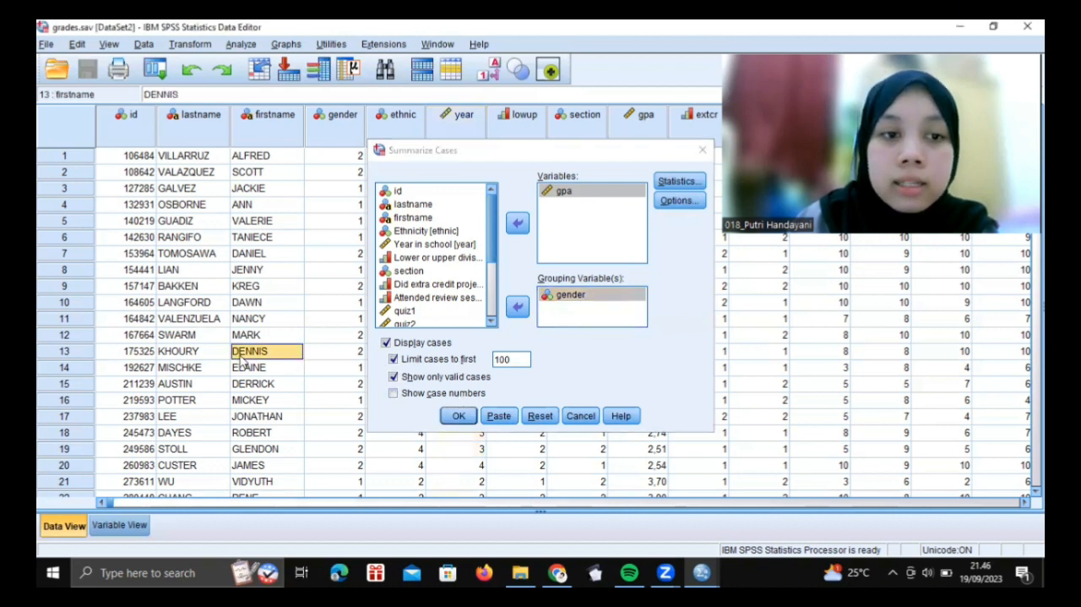
scroll(239, 355, "down", 10)
scroll(239, 360, "down", 11)
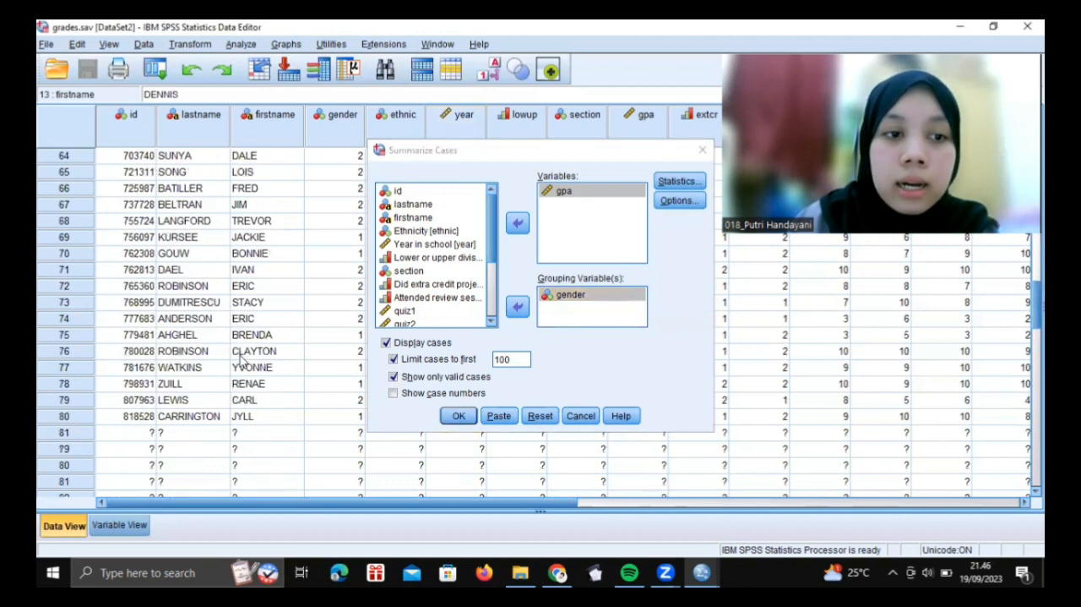
scroll(241, 359, "down", 7)
scroll(240, 359, "down", 10)
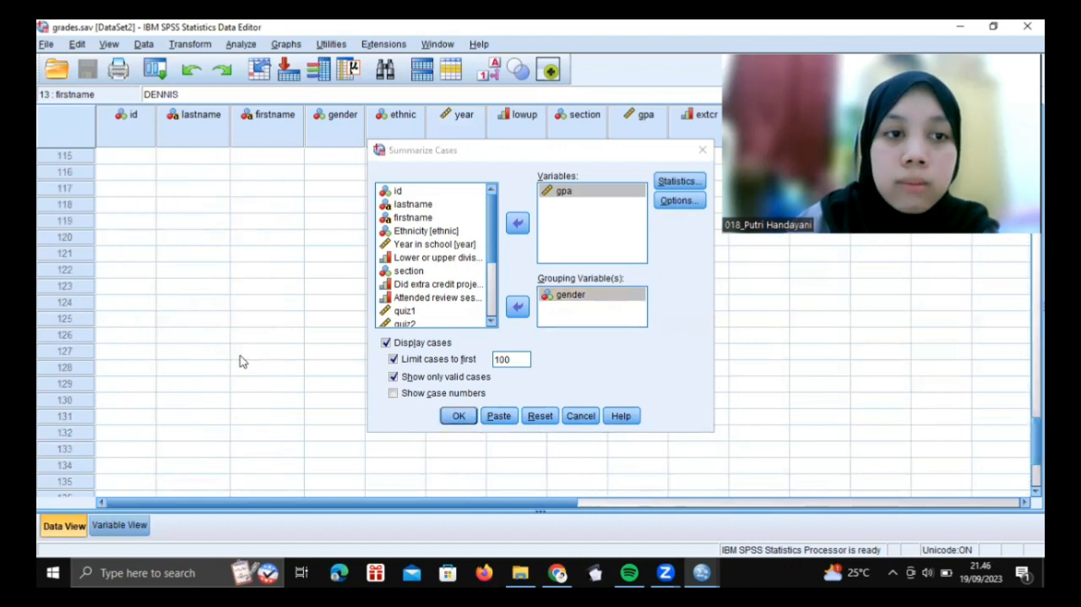
scroll(240, 361, "up", 6)
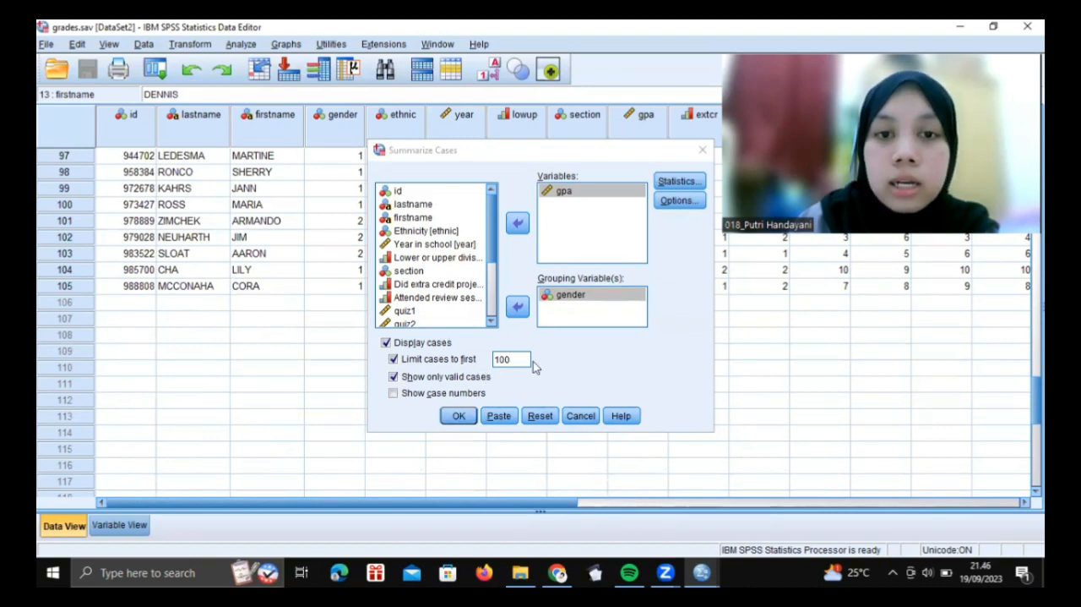
left_click(461, 416)
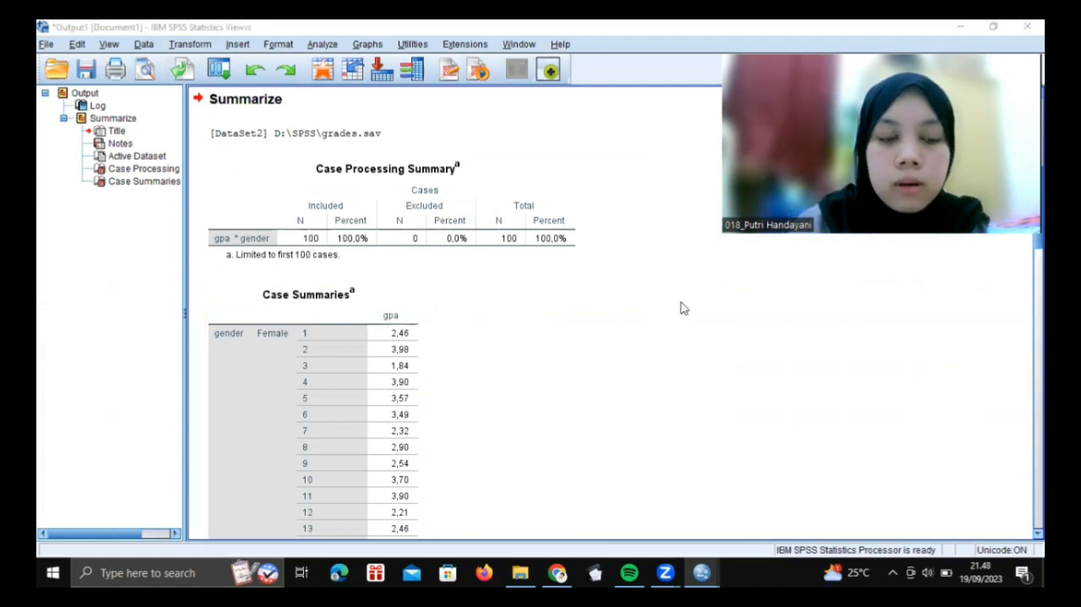
Examine the Case Summaries output, reading the gpa values and totals for the Female and Male groups
scroll(329, 333, "down", 3)
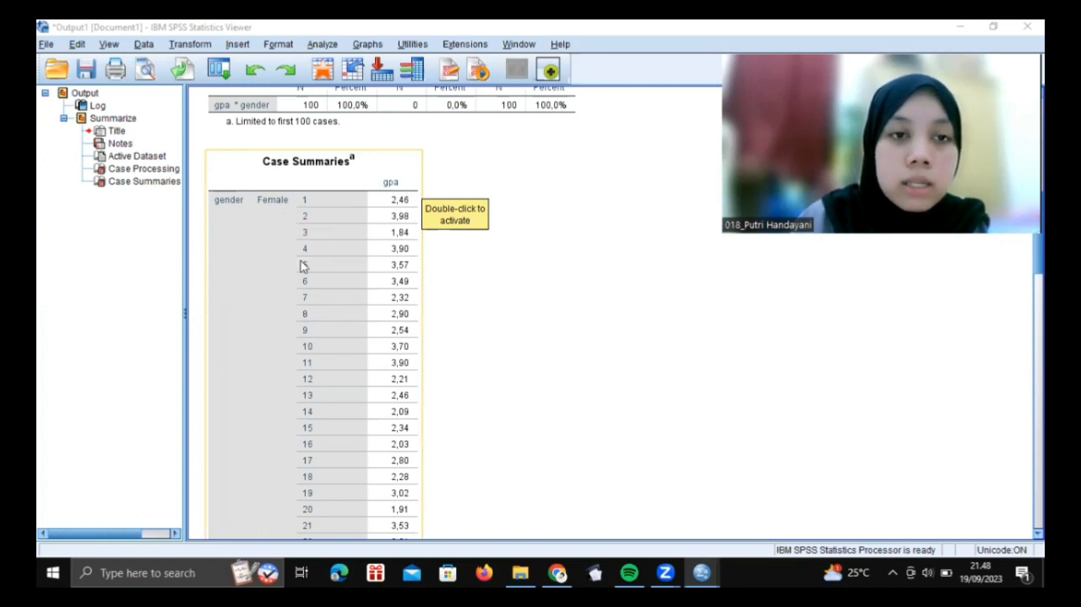
scroll(304, 267, "down", 3)
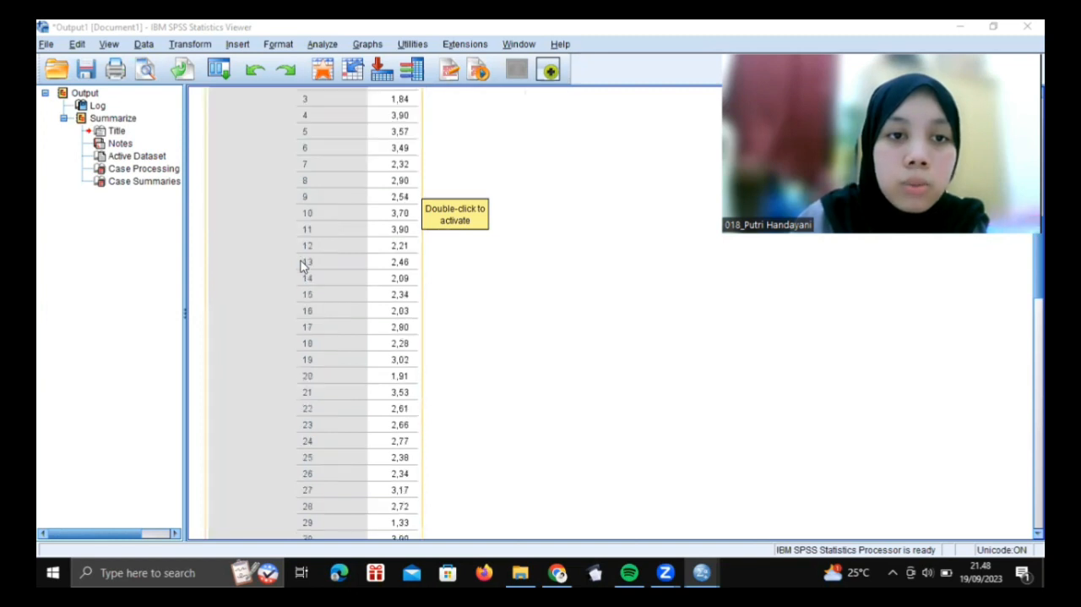
scroll(304, 266, "down", 3)
scroll(304, 266, "down", 3)
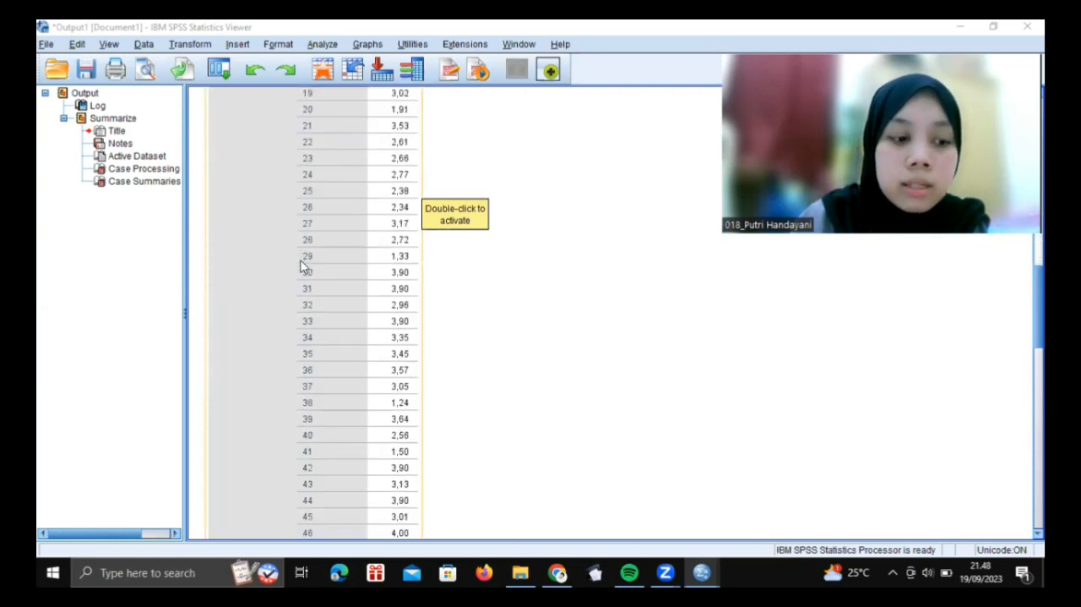
scroll(304, 266, "down", 3)
scroll(304, 266, "down", 9)
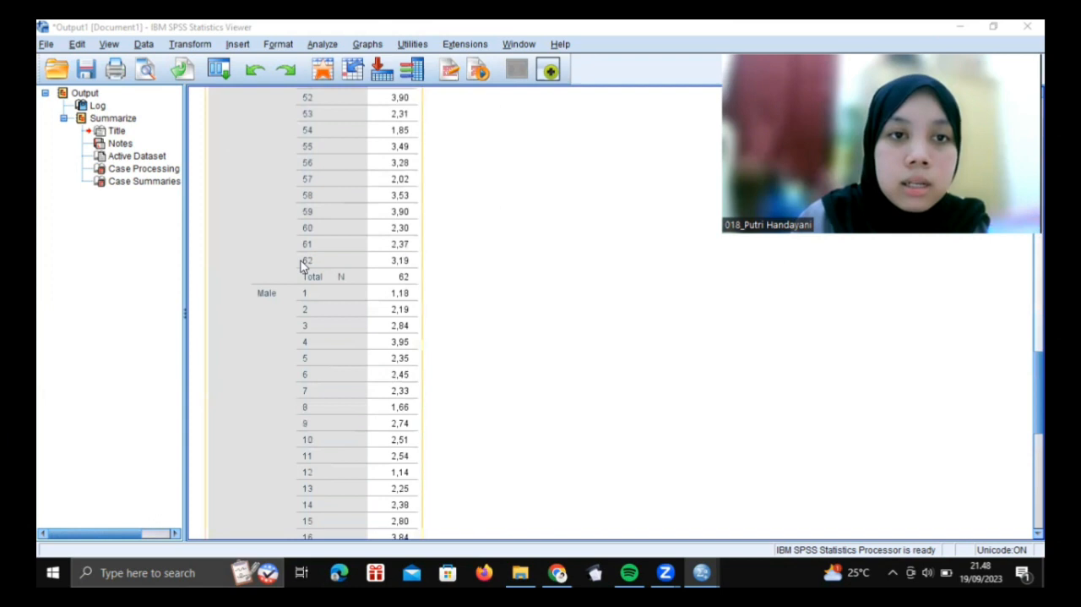
scroll(304, 267, "down", 7)
scroll(304, 267, "up", 7)
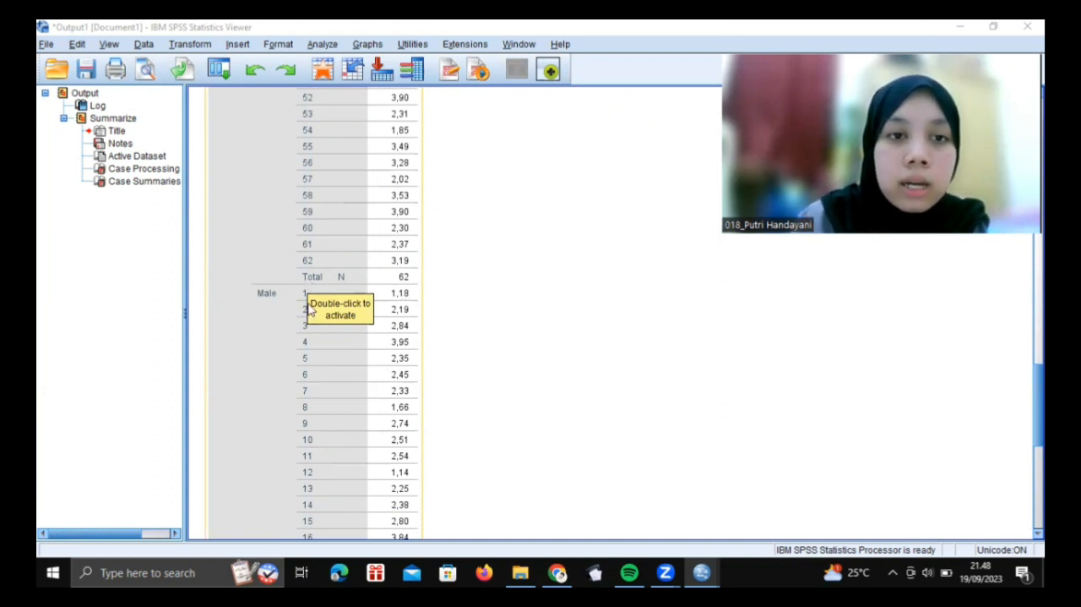
scroll(308, 309, "down", 5)
scroll(308, 309, "down", 2)
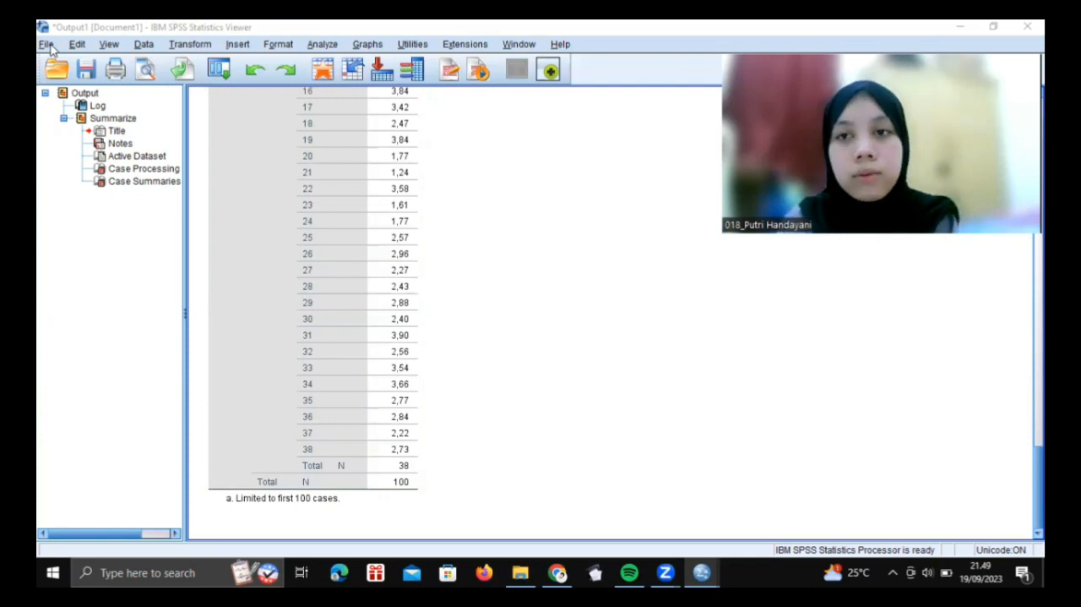
left_click(319, 173)
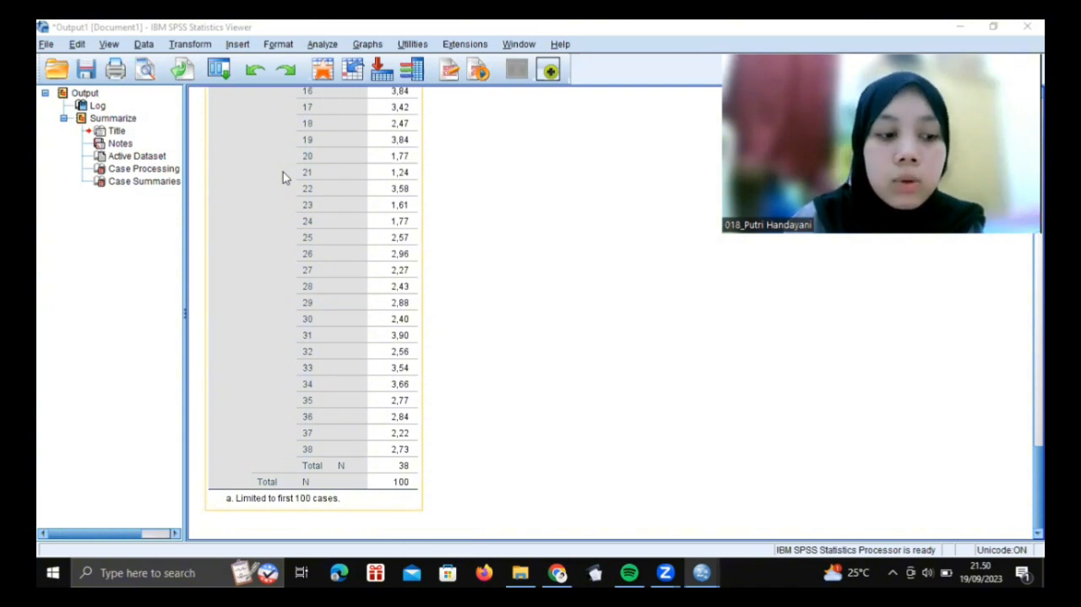
left_click(196, 172)
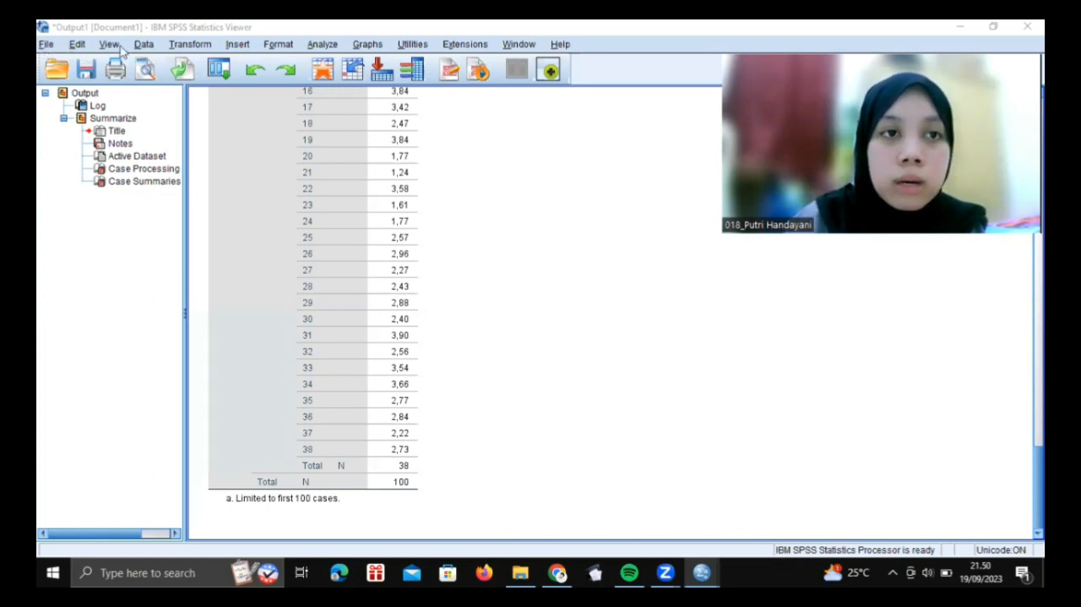
Open the data file bankloan.sav from the SPSS folder and review its variable definitions and case records
left_click(47, 44)
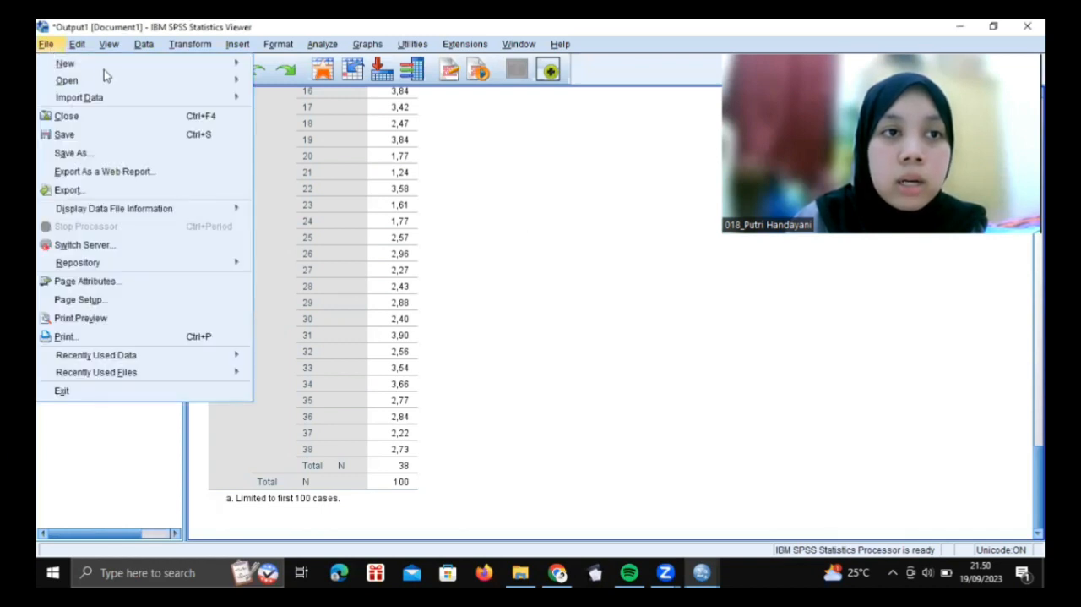
key("Right")
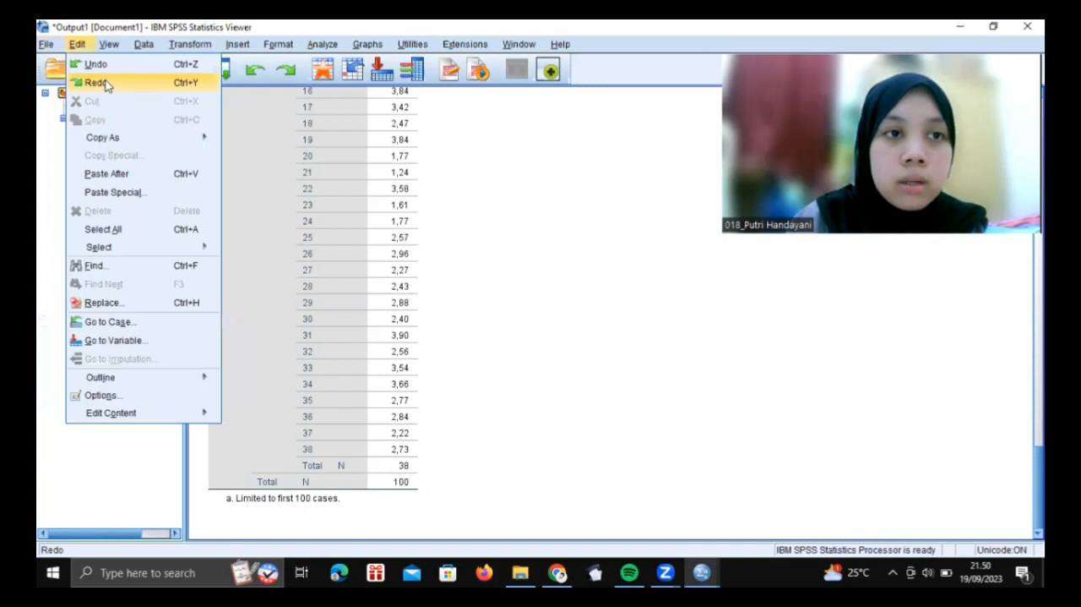
left_click(38, 67)
left_click(48, 45)
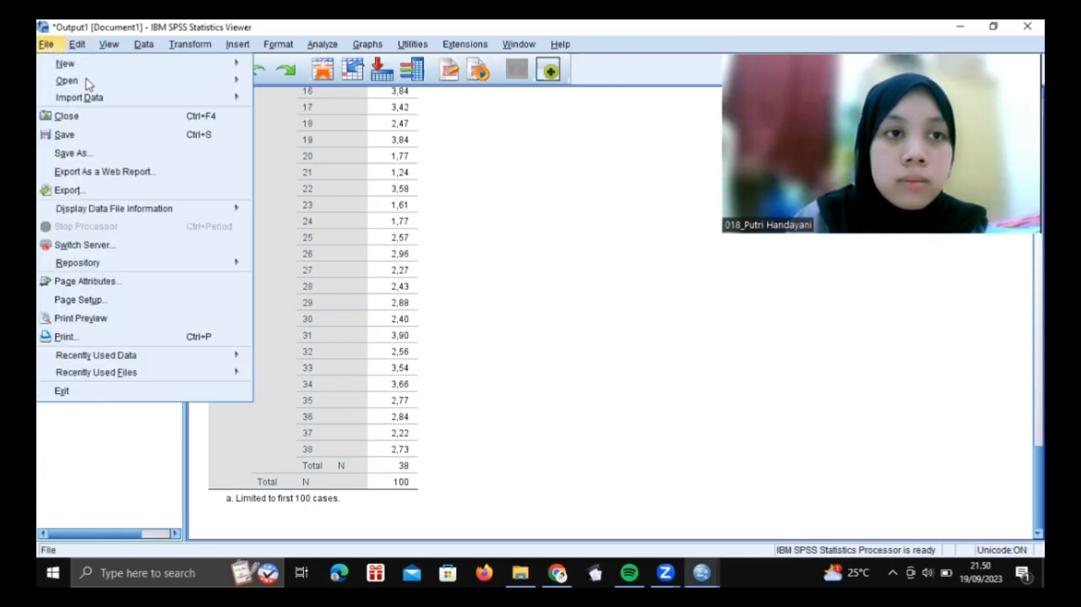
mouse_move(90, 81)
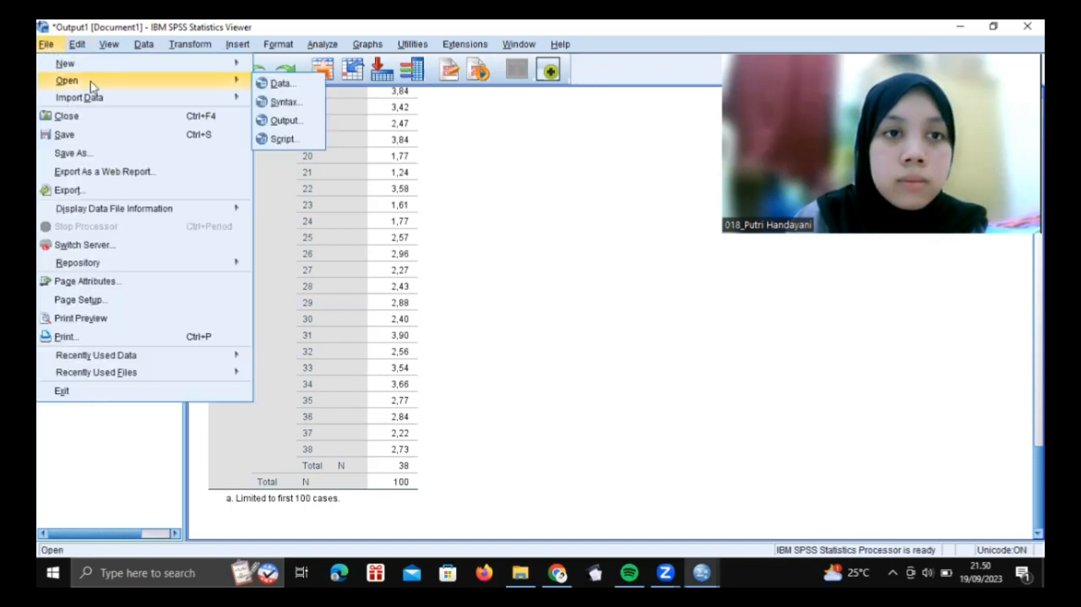
left_click(280, 83)
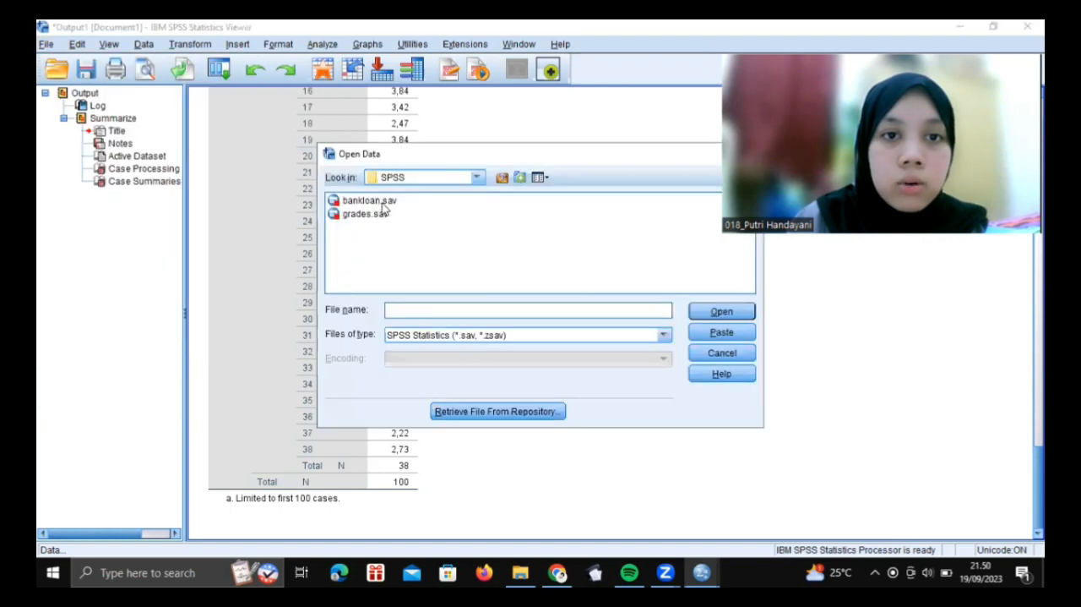
left_click(380, 203)
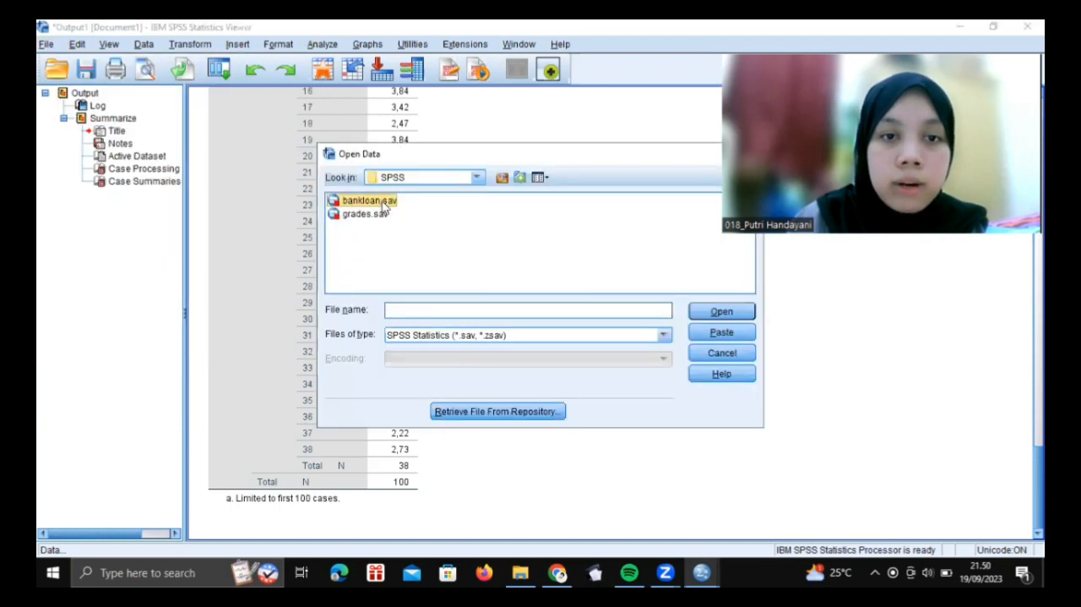
left_click(717, 312)
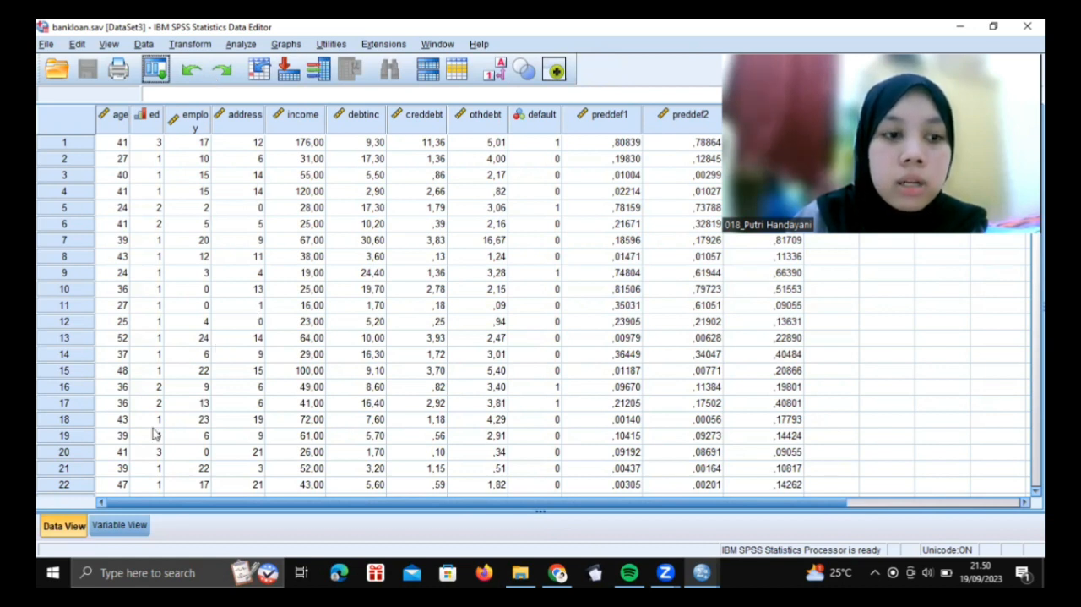
left_click(119, 524)
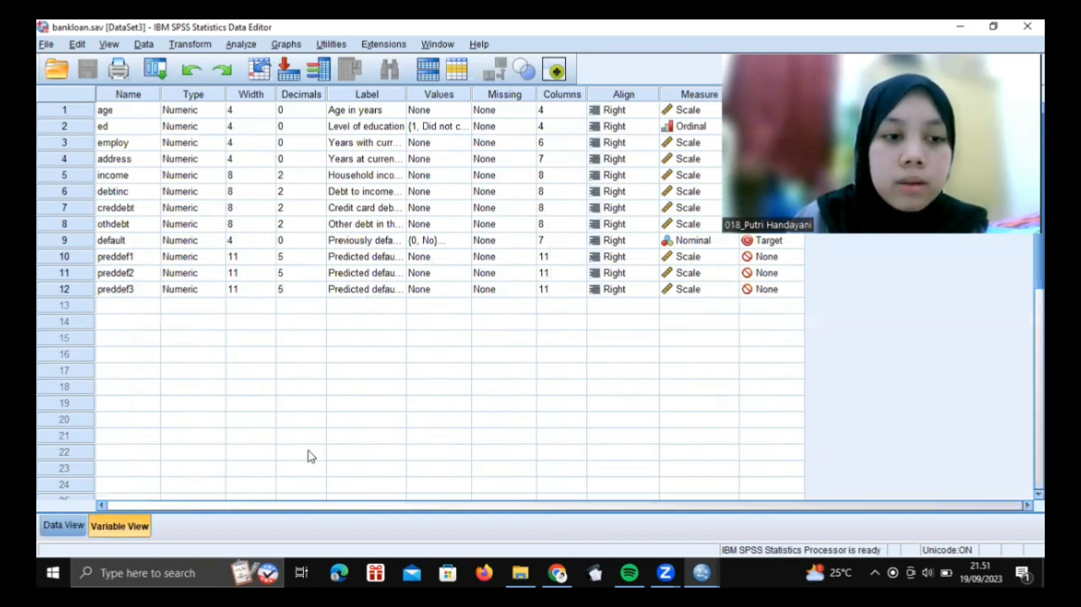
left_click(66, 525)
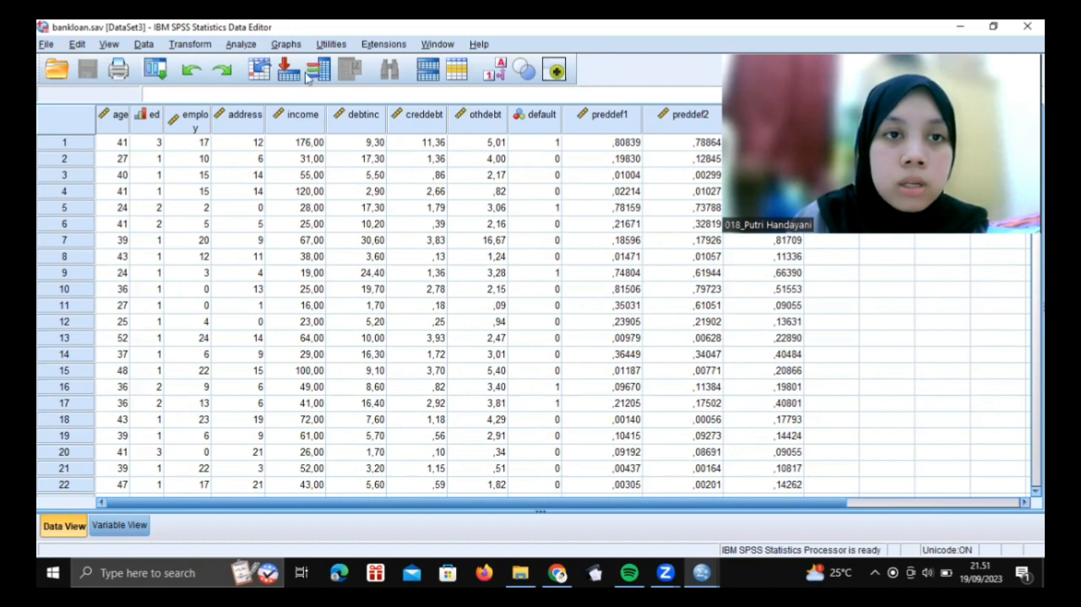
Set up a Descriptives analysis on the bankloan data with age in years, household income and level of education as variables
key("alt+a")
mouse_move(310, 82)
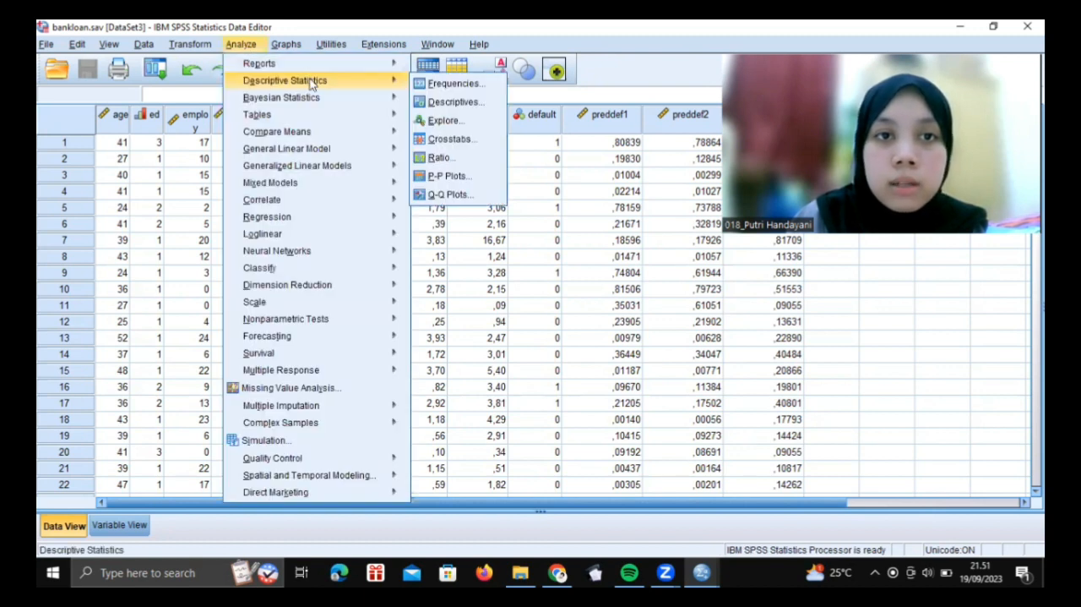
left_click(446, 102)
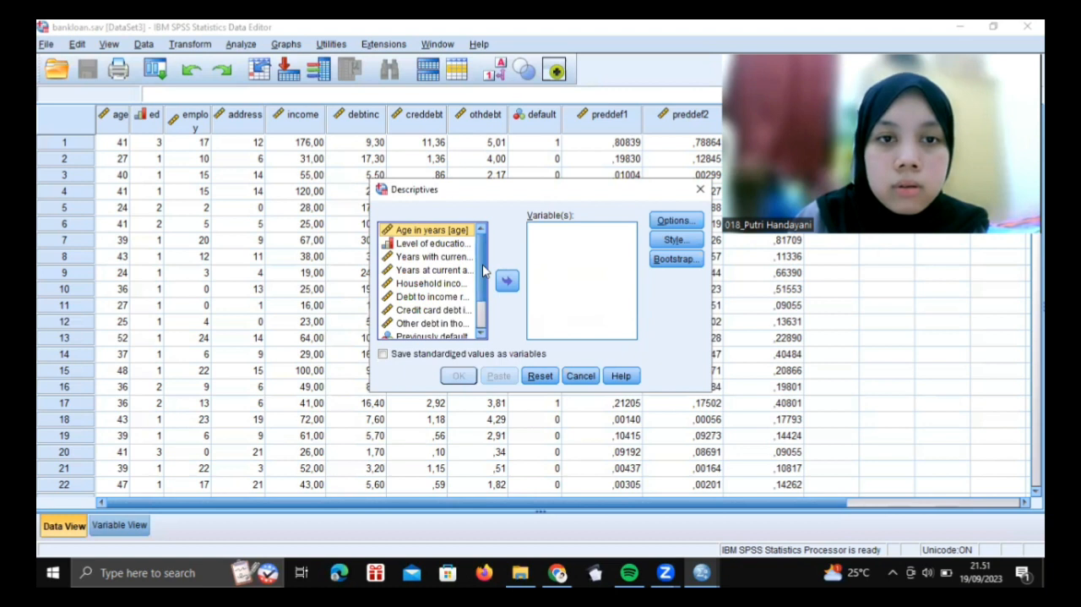
scroll(484, 268, "down", 1)
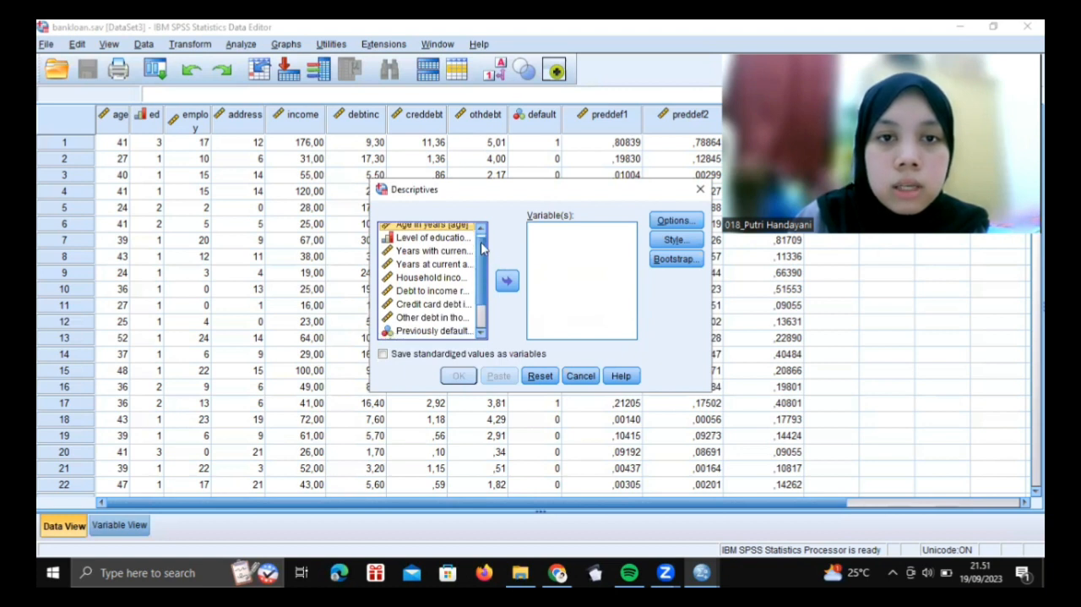
left_click(439, 225)
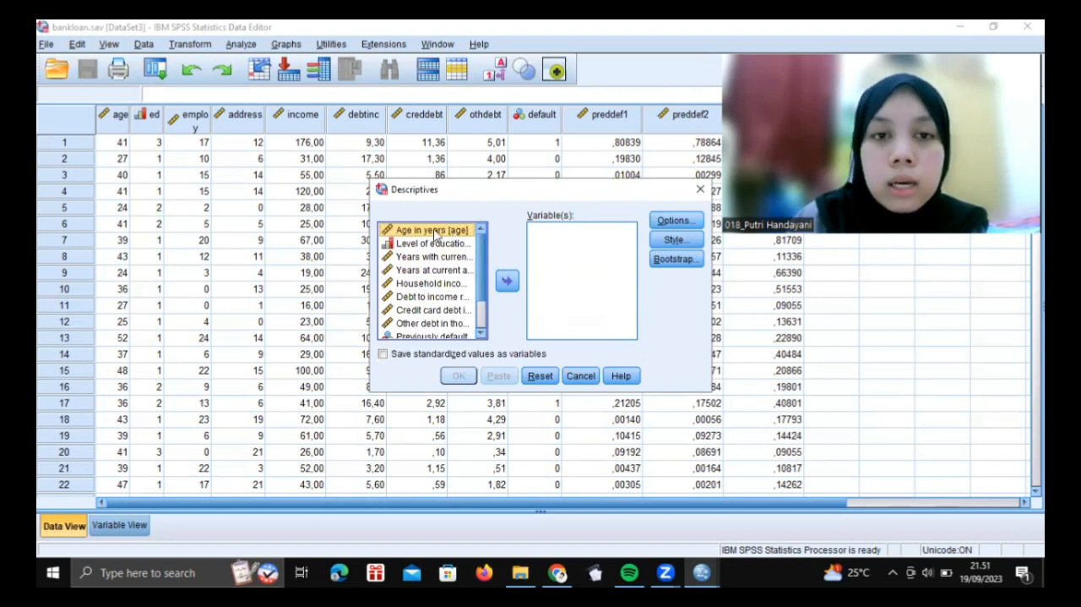
left_click_drag(435, 232, 566, 249)
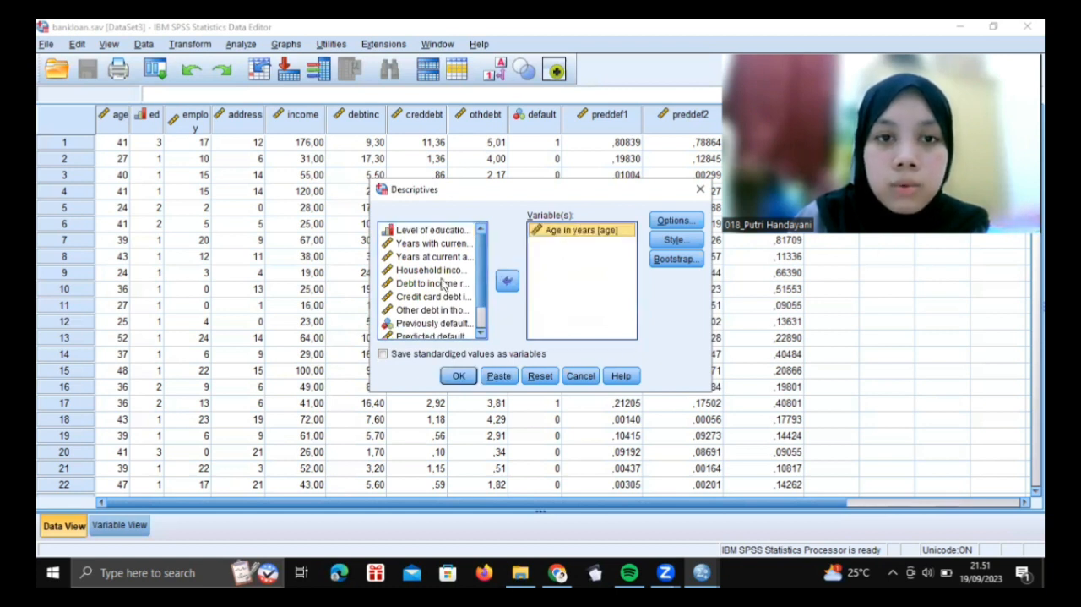
left_click_drag(452, 272, 544, 279)
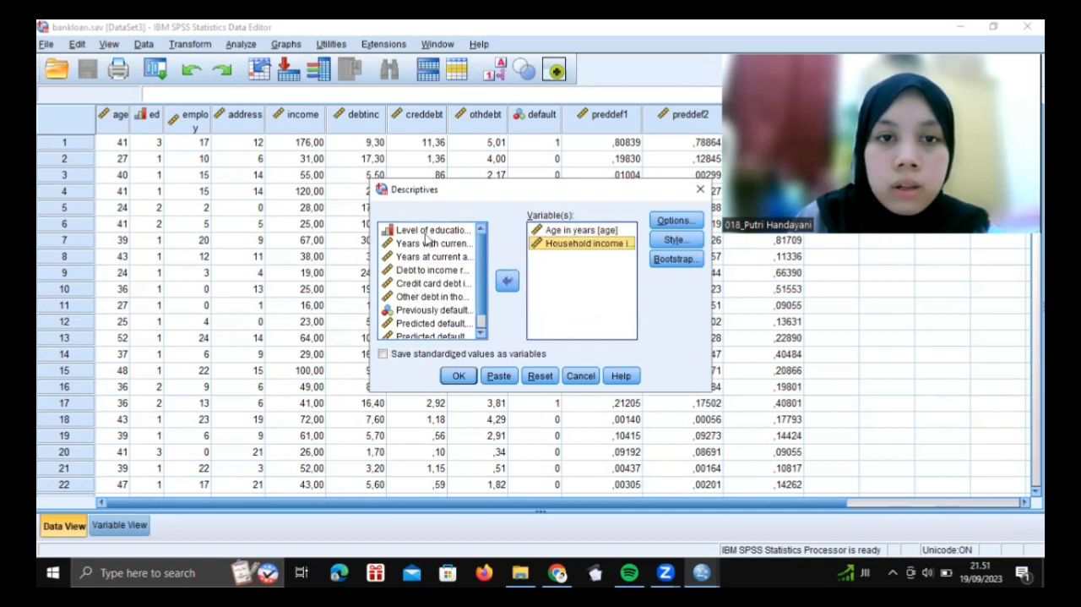
left_click_drag(477, 230, 556, 270)
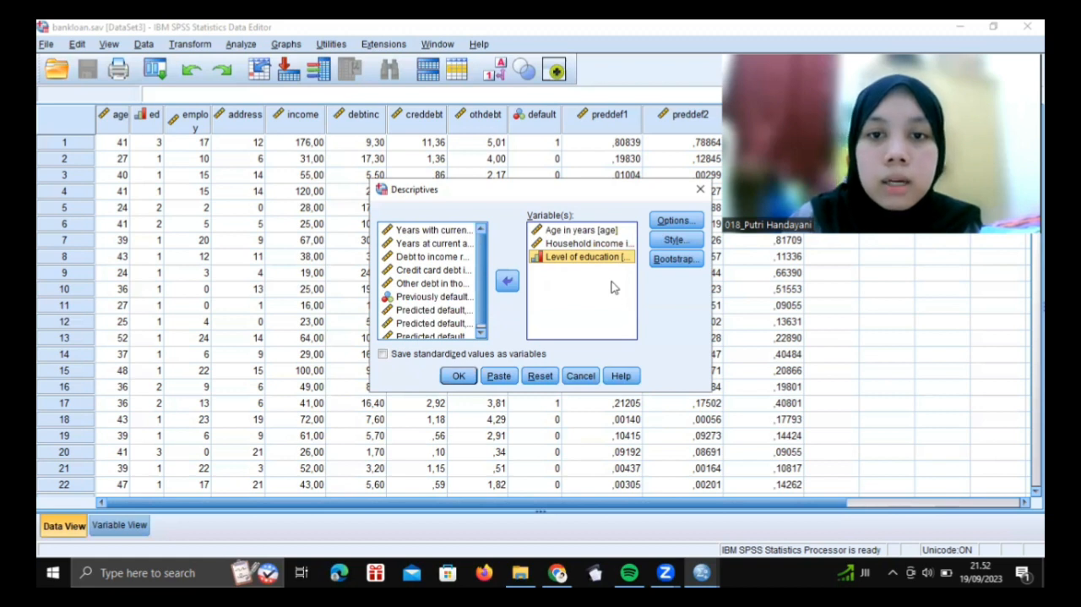
Accept mean, standard deviation, minimum and maximum as the statistics, in variable list order, and run the Descriptives analysis
left_click(689, 221)
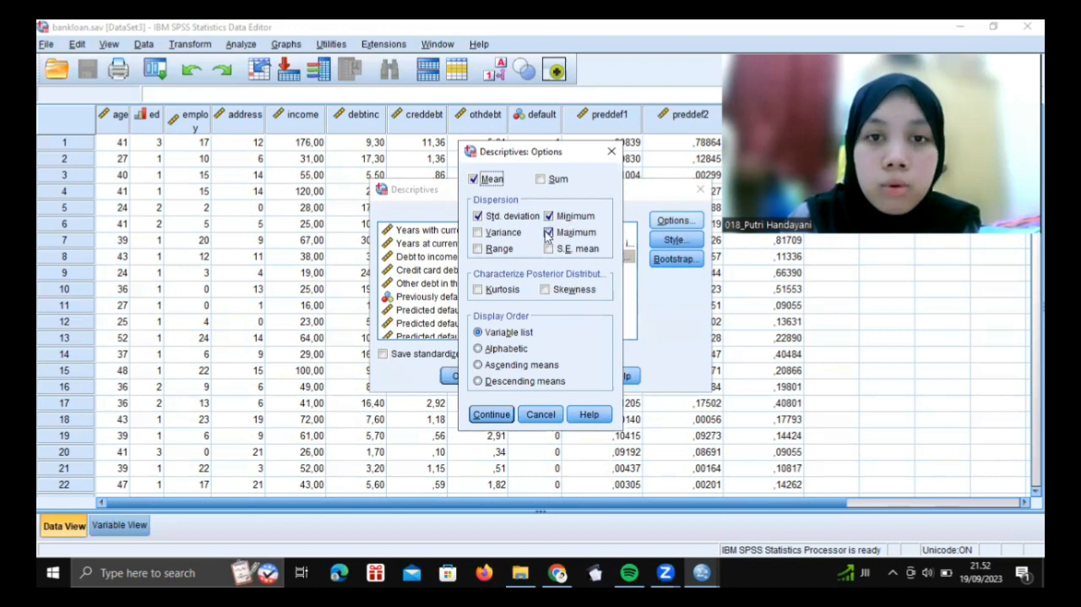
left_click(497, 417)
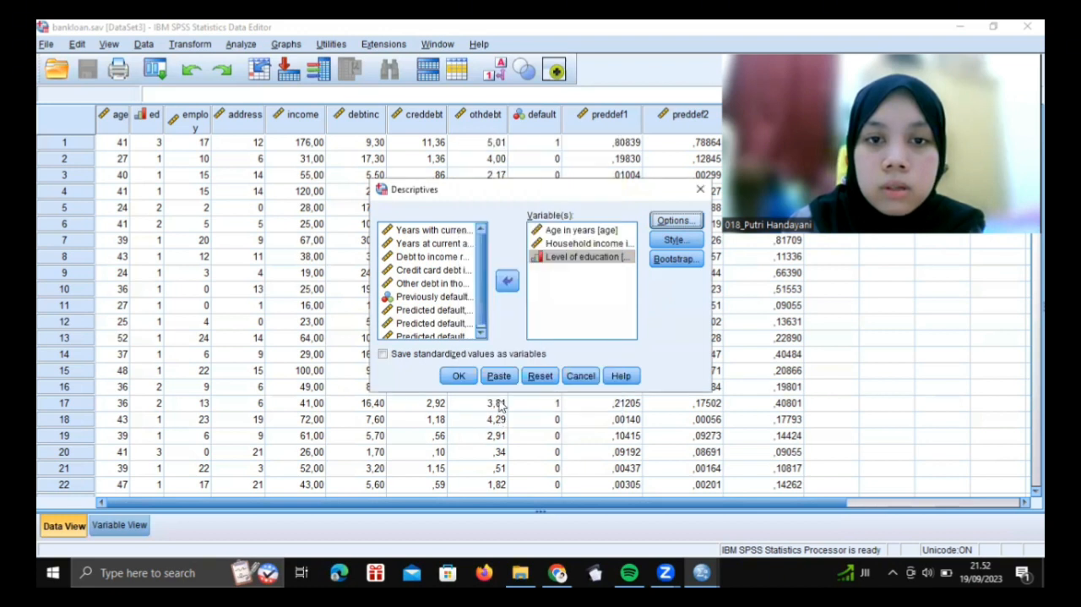
left_click(457, 377)
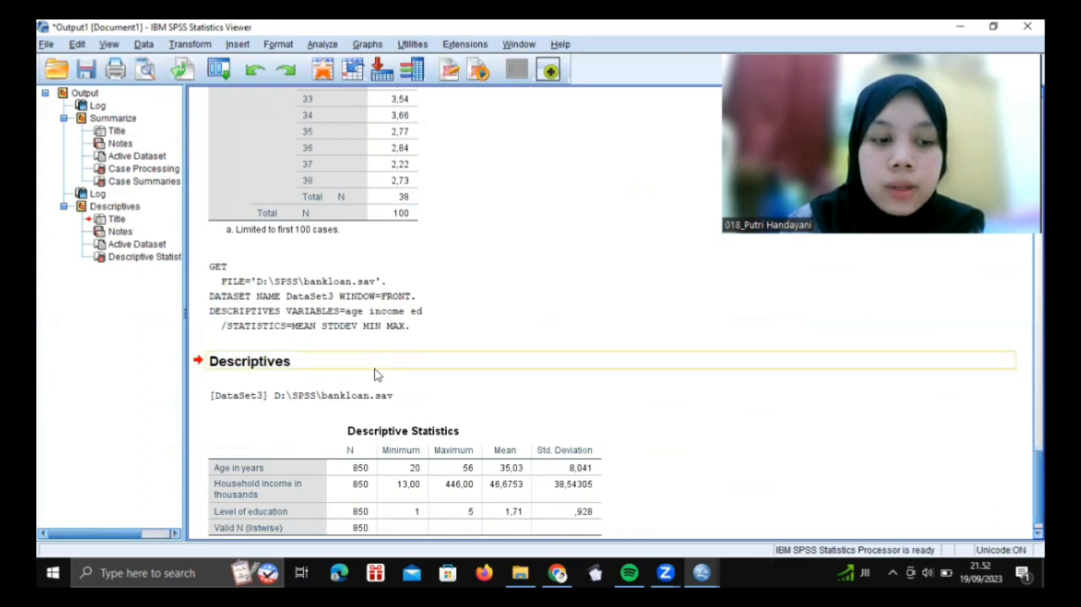
Examine the Descriptive Statistics table for age, household income and level of education, looking back over the earlier case summary output
scroll(377, 374, "down", 1)
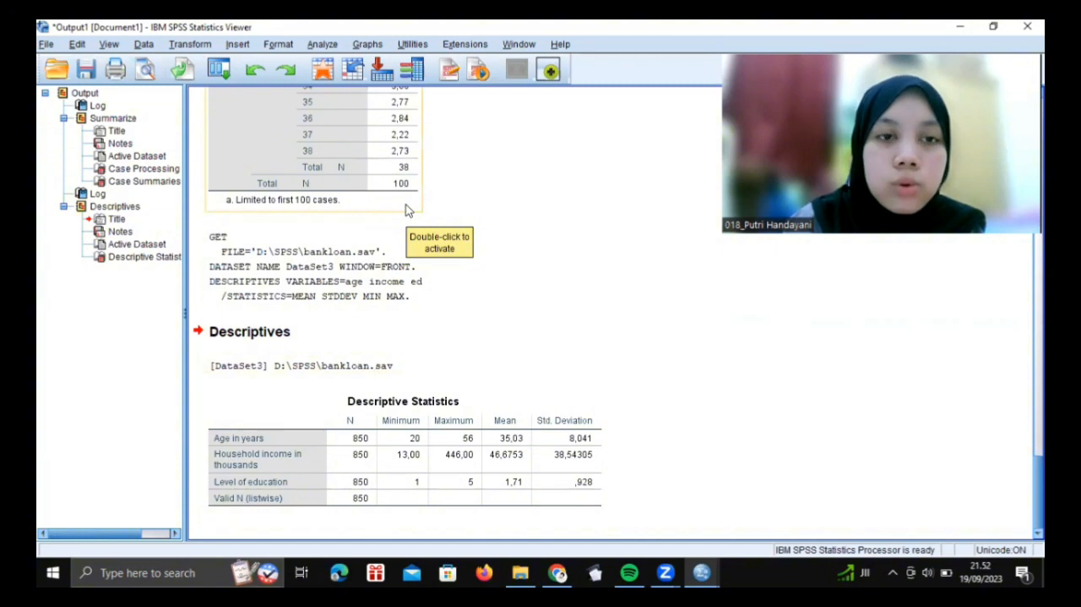
scroll(405, 210, "up", 2)
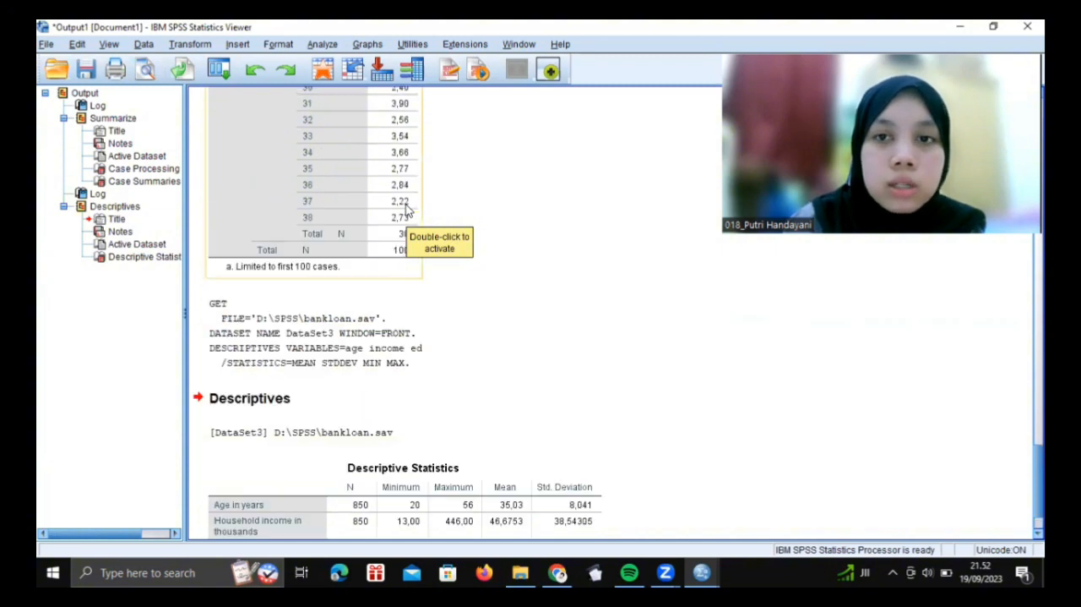
scroll(406, 210, "up", 6)
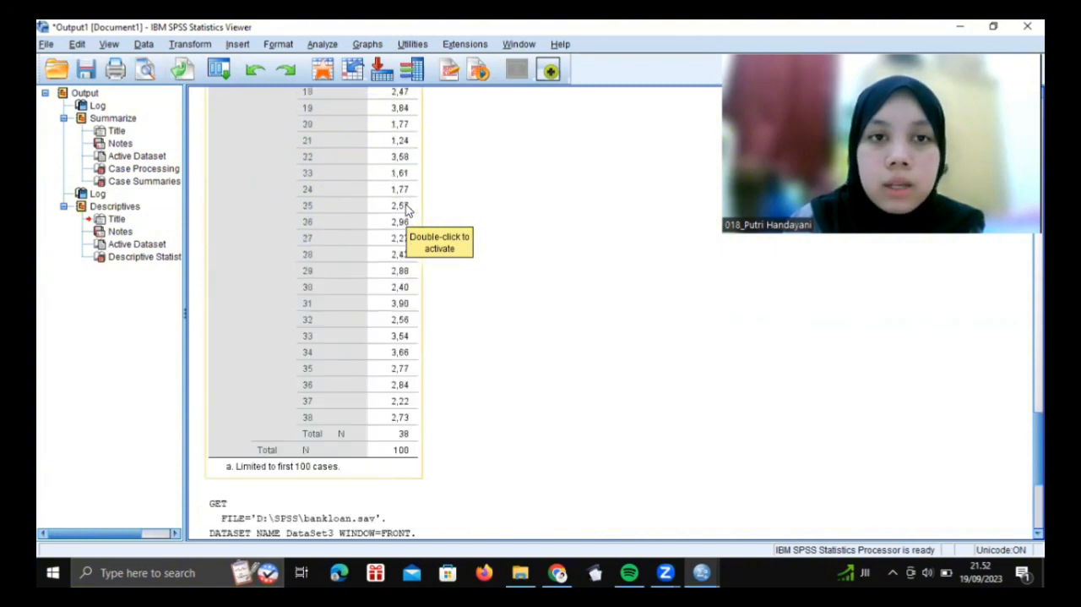
scroll(406, 210, "up", 6)
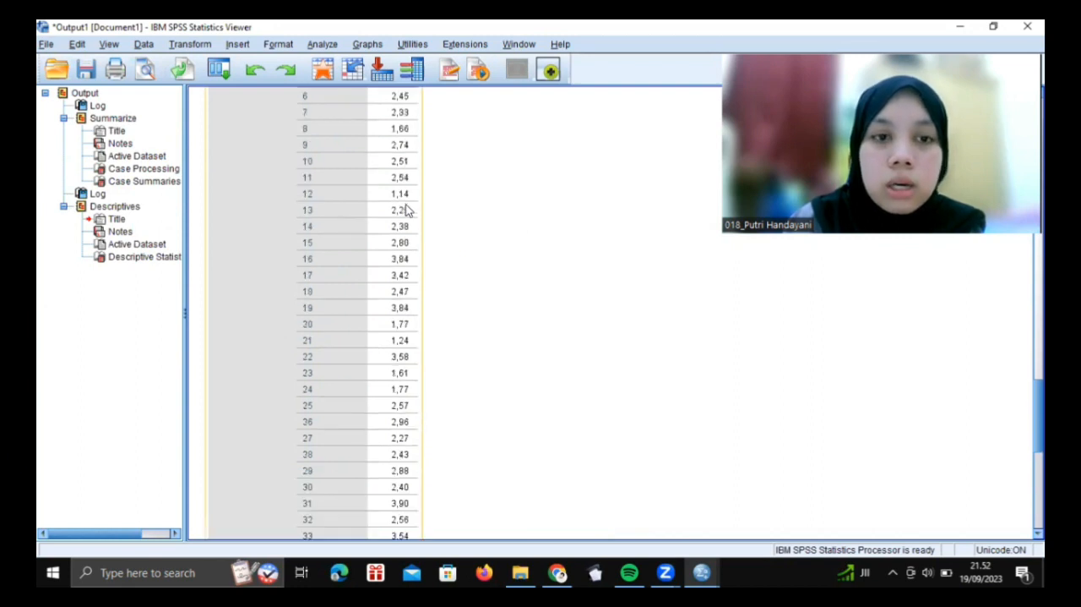
scroll(406, 210, "down", 14)
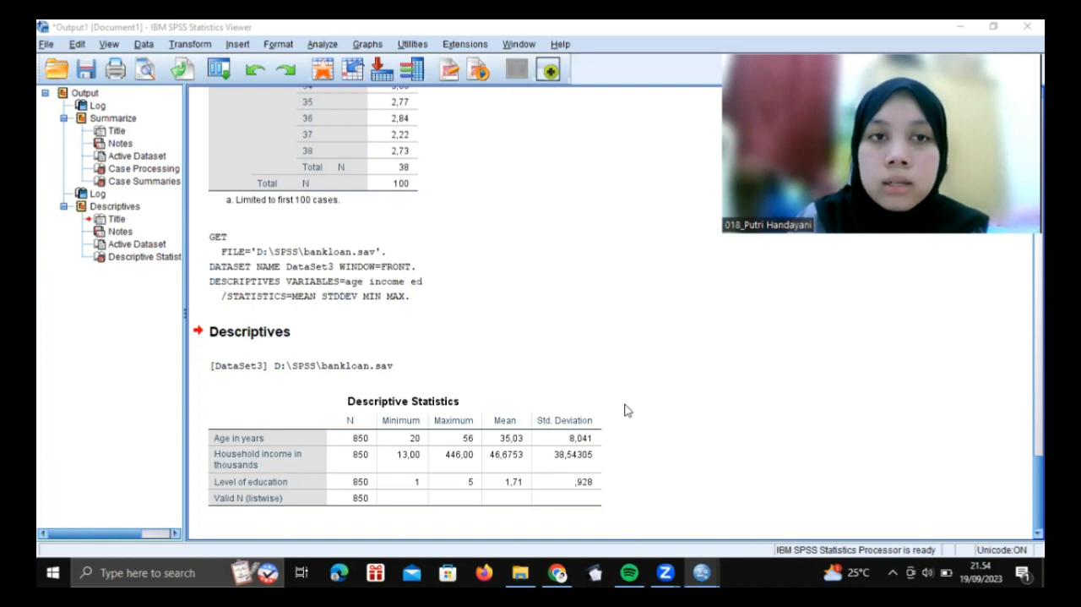
left_click(542, 454)
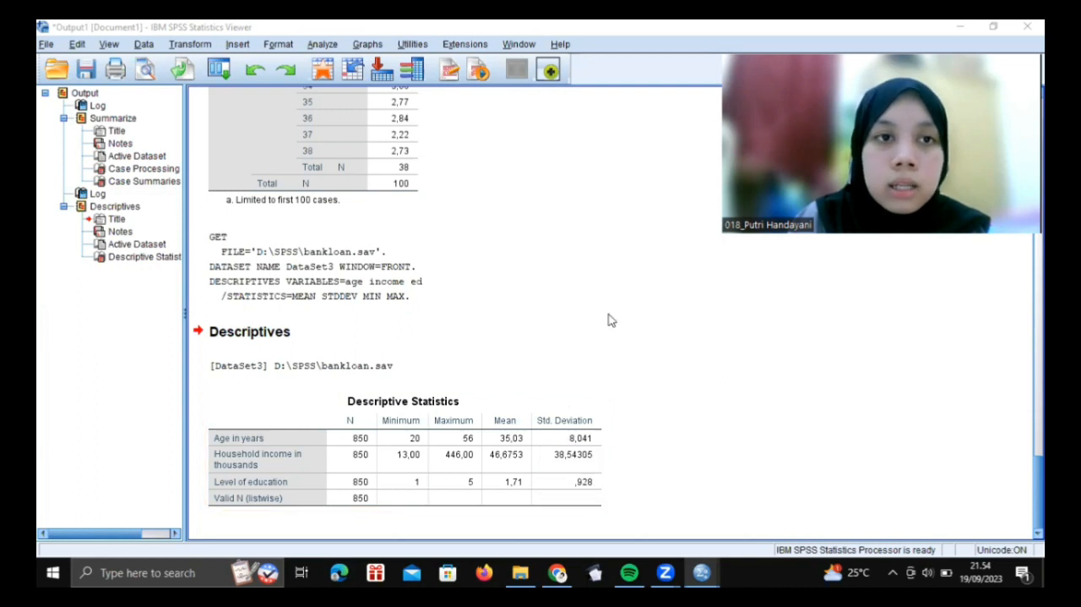
left_click(420, 330)
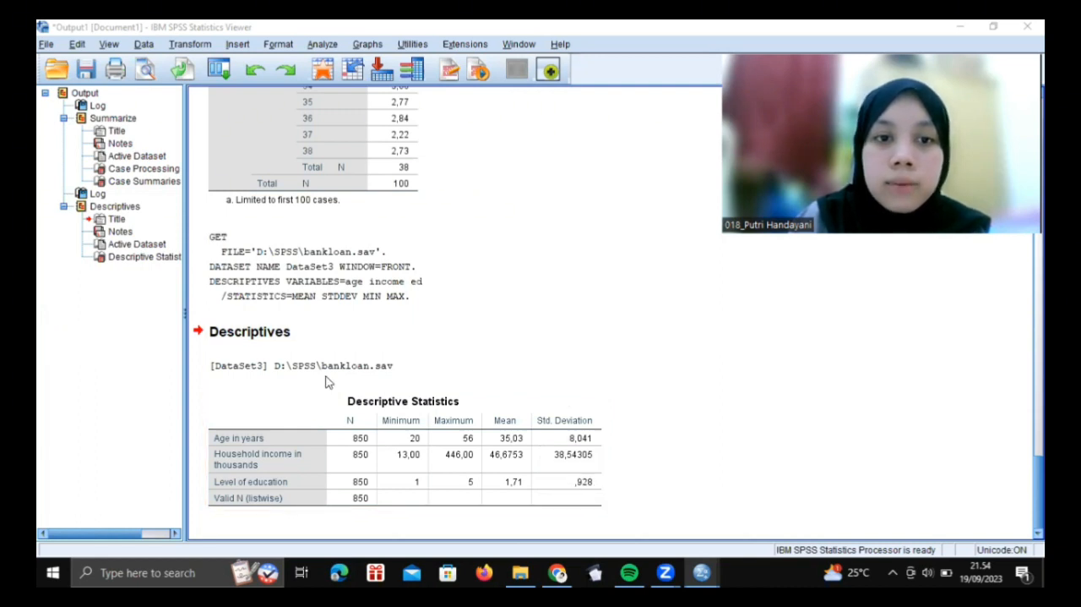